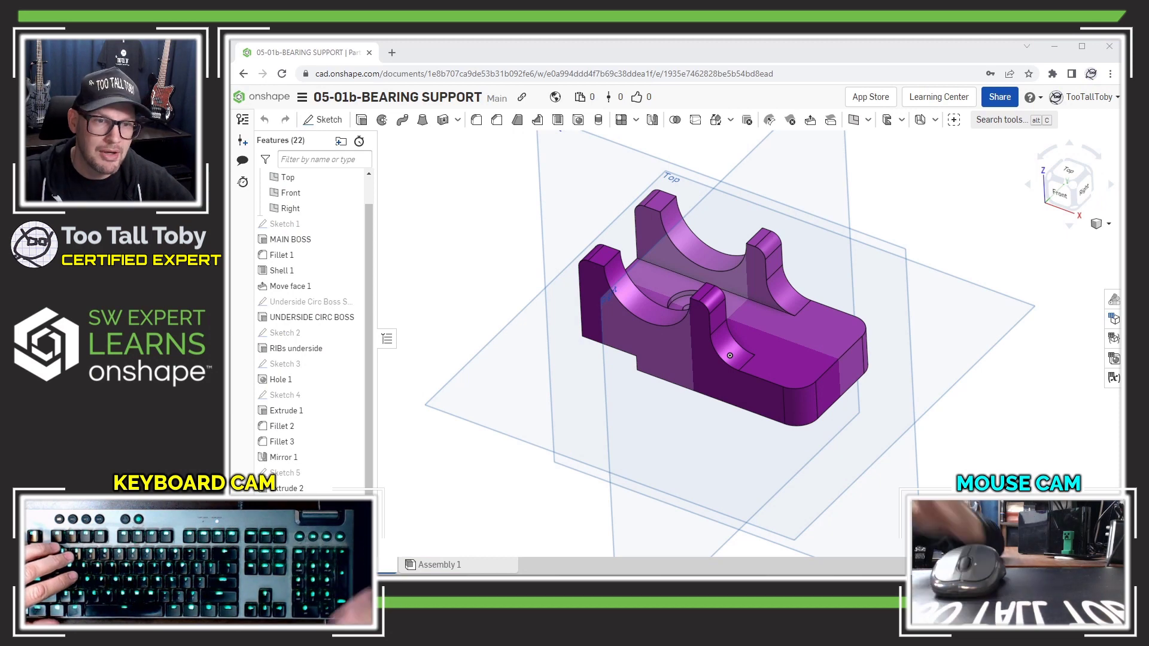
# Switch to the YouTube window, open the "SW Expert Designs a Bearing Bracket in Onshape (Tutorial)" video and pause it
pyautogui.moveTo(559, 393); pyautogui.dragTo(461, 395, button='right')
pyautogui.moveTo(1148, 59); pyautogui.dragTo(703, 53)
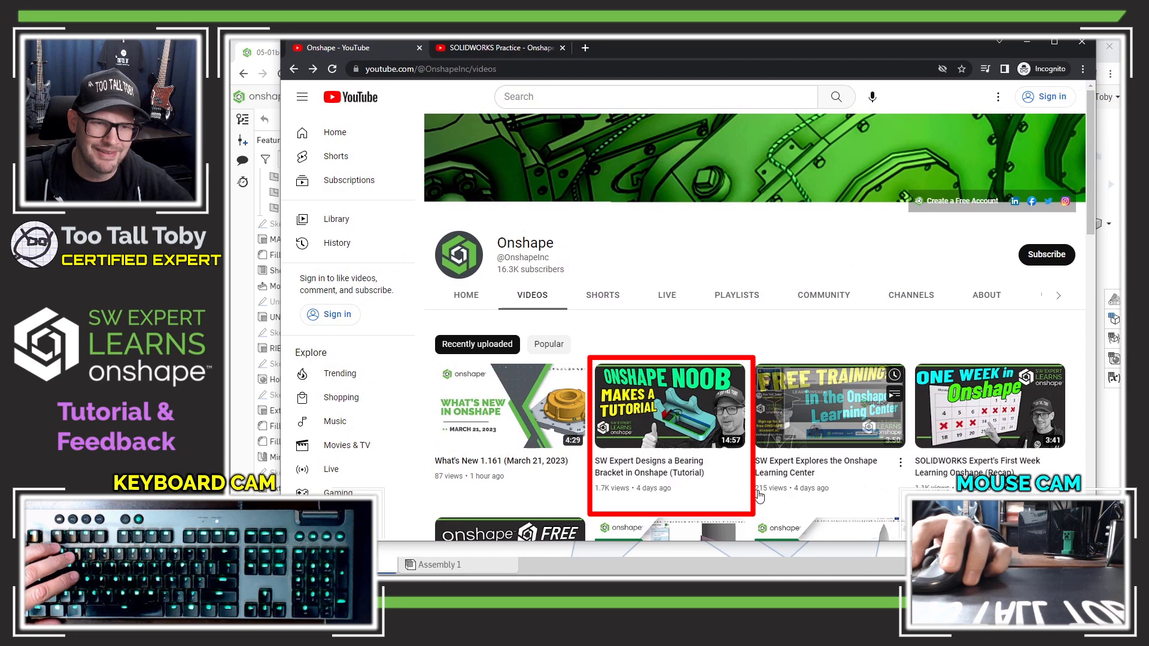
pyautogui.click(663, 470)
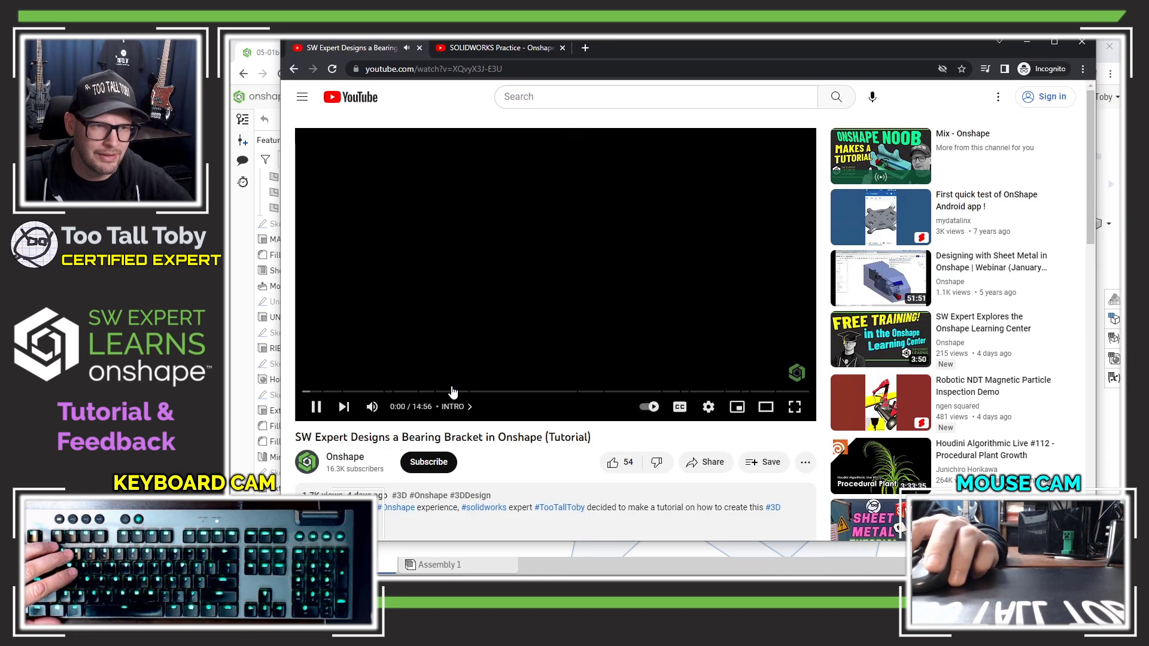
pyautogui.click(317, 406)
# Sort the video's comments by newest first and read through them for modelling advice, down to the one about the Rib feature
pyautogui.scroll(-3, 425, 358)
pyautogui.scroll(-2, 424, 358)
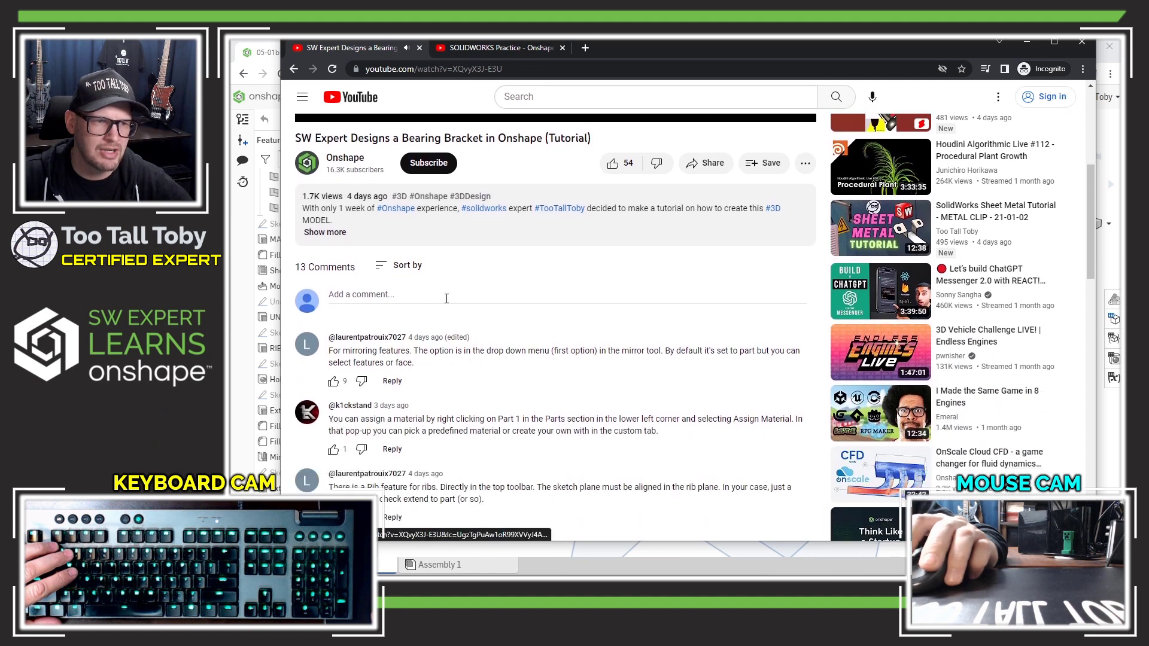
pyautogui.click(419, 267)
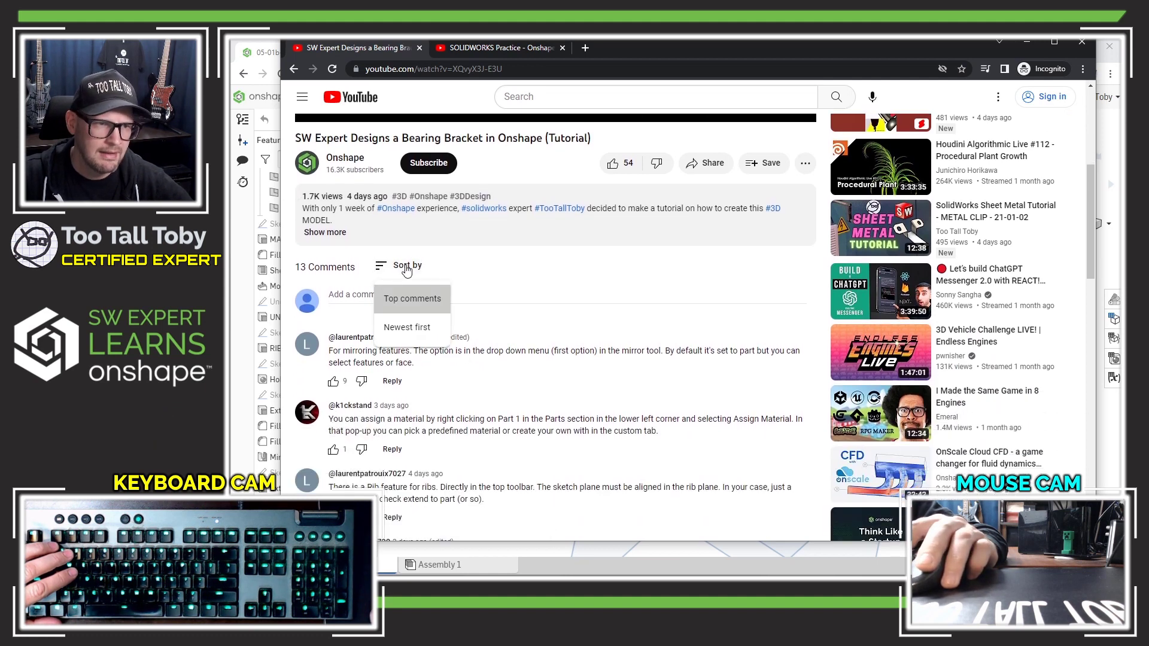
pyautogui.click(419, 330)
pyautogui.scroll(-10, 588, 315)
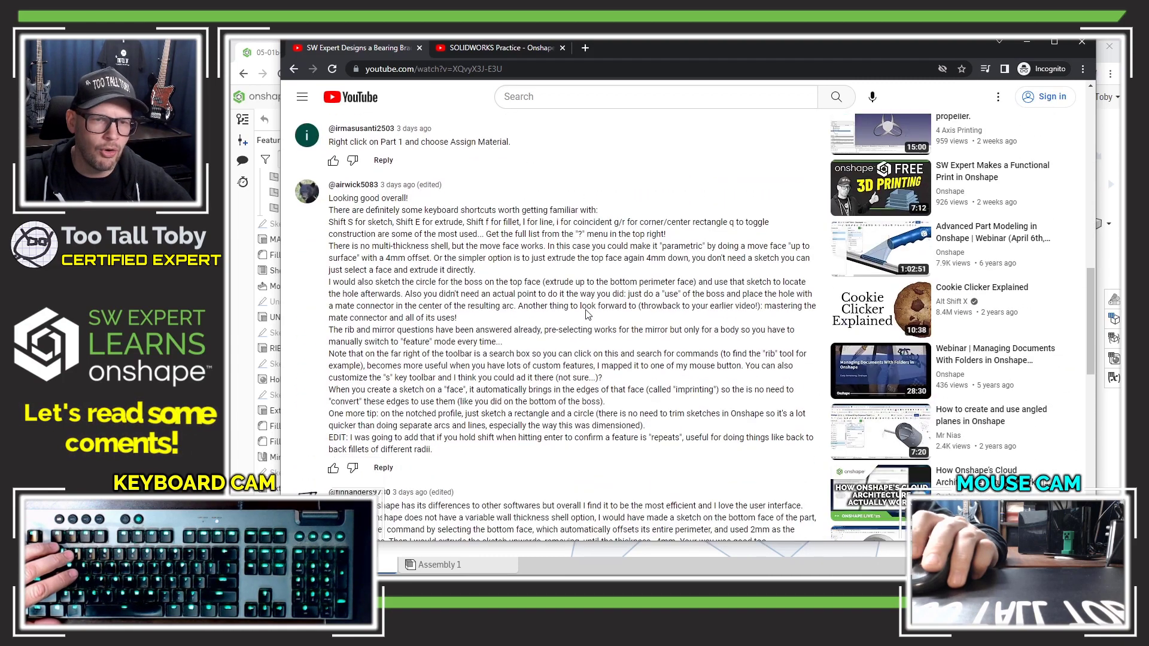
pyautogui.scroll(-10, 587, 315)
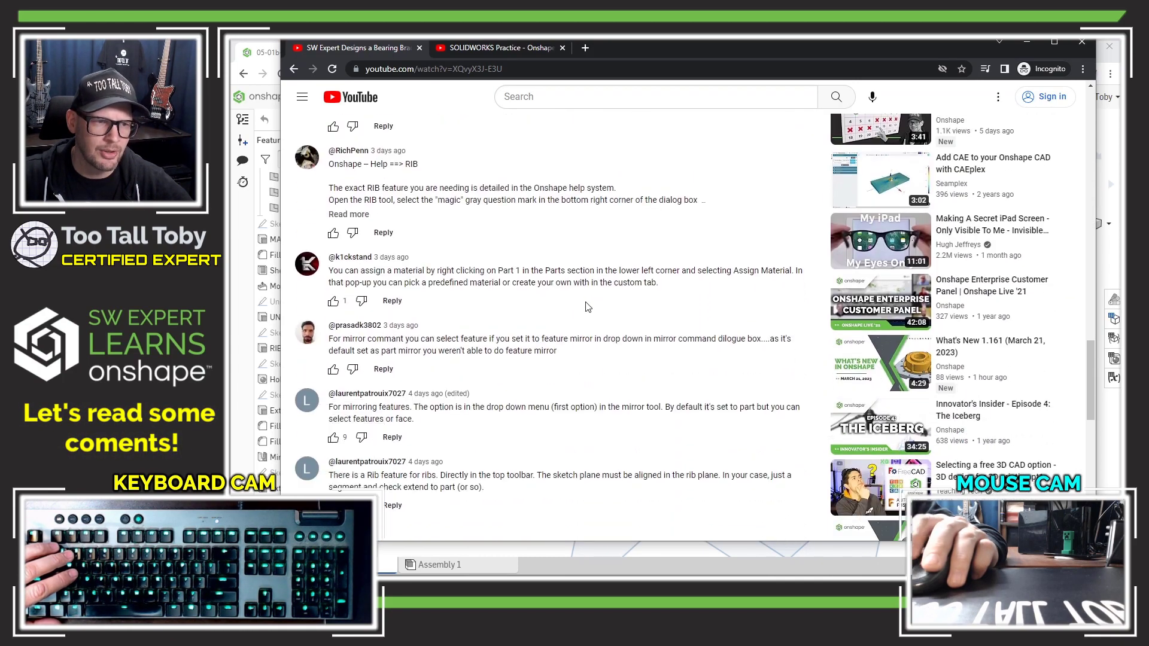
pyautogui.scroll(-3, 588, 307)
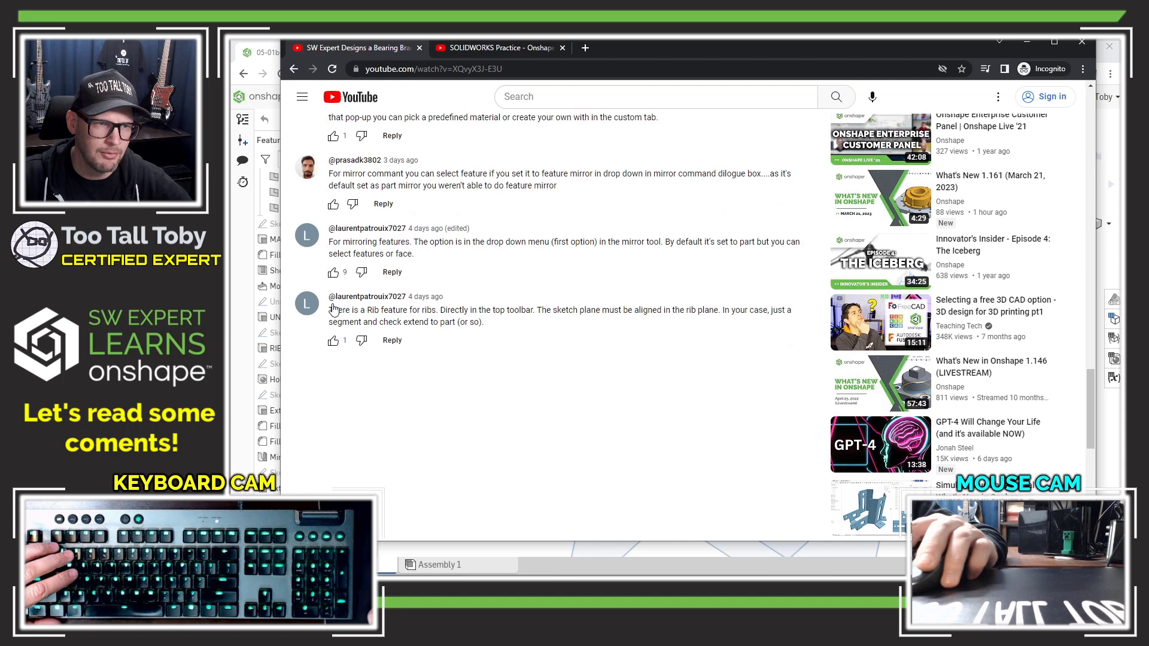
# Switch back to Onshape, review Sketch 2 and the RIBs underside feature, and roll the history back to just after UNDERSIDE CIRC BOSS
pyautogui.click(1028, 41)
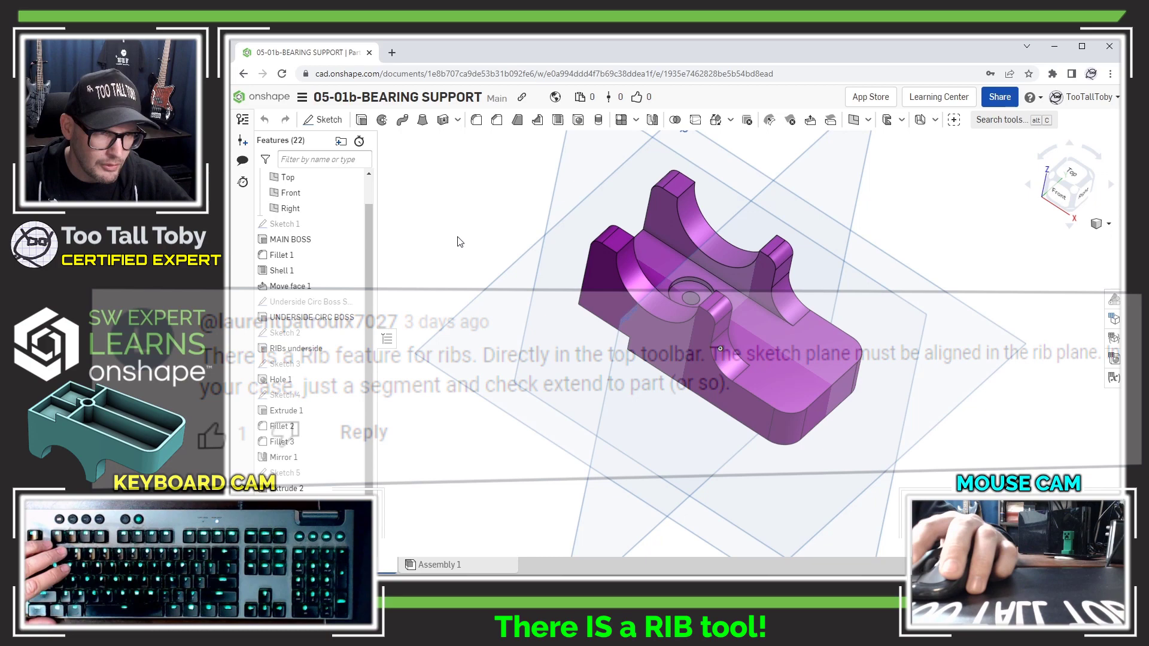
pyautogui.moveTo(533, 417); pyautogui.dragTo(631, 307, button='right')
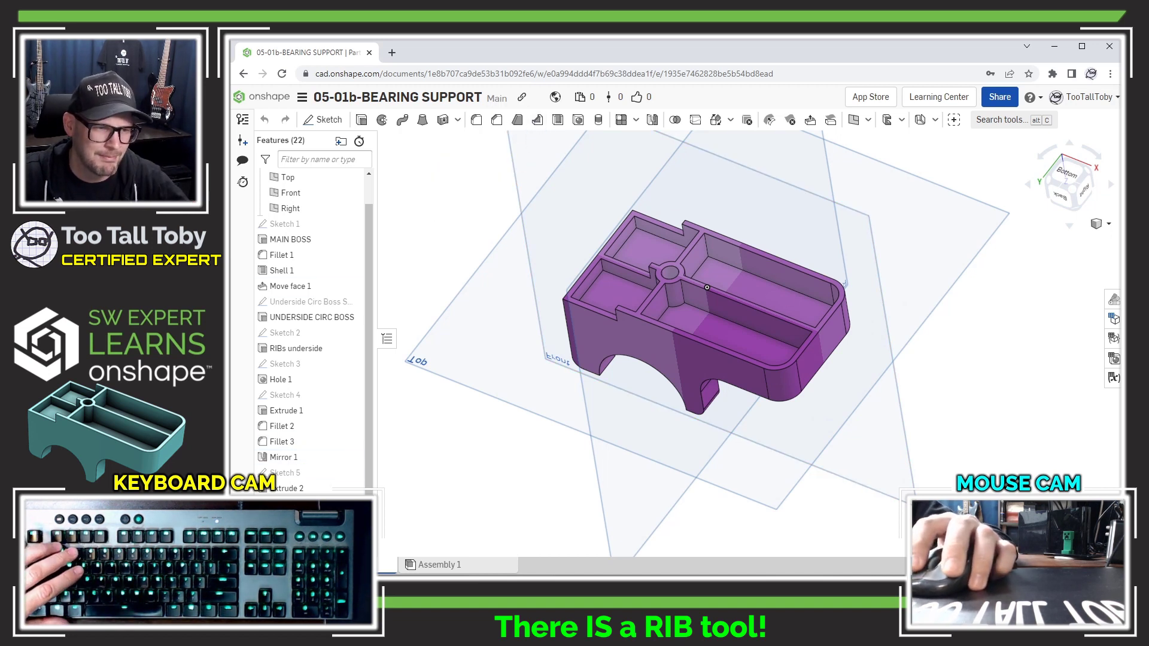
pyautogui.moveTo(336, 500)
pyautogui.mouseDown()
pyautogui.moveTo(341, 270)
pyautogui.moveTo(339, 333)
pyautogui.mouseUp()
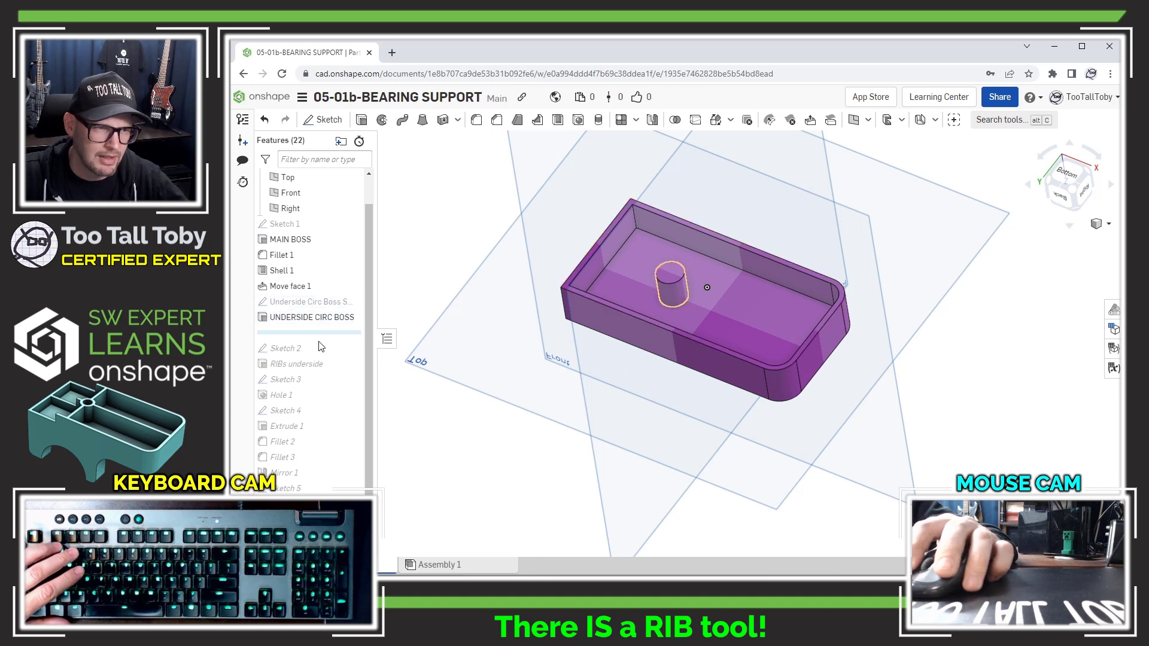
pyautogui.moveTo(320, 333)
pyautogui.mouseDown()
pyautogui.moveTo(319, 358)
pyautogui.moveTo(308, 349)
pyautogui.mouseUp()
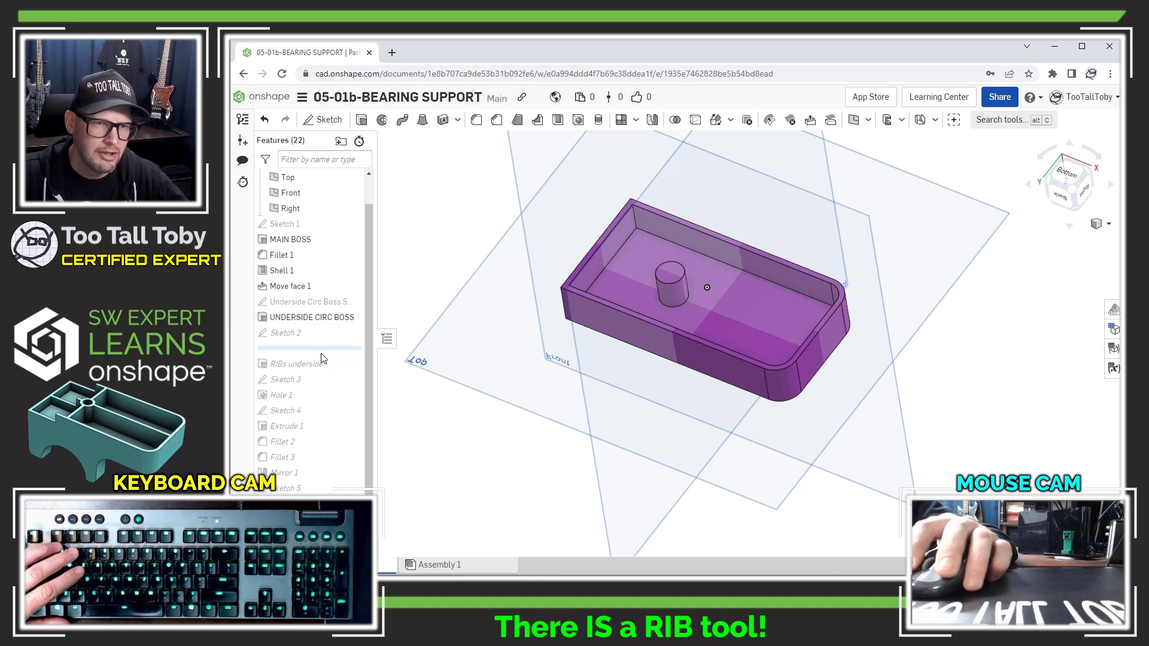
pyautogui.click(282, 333)
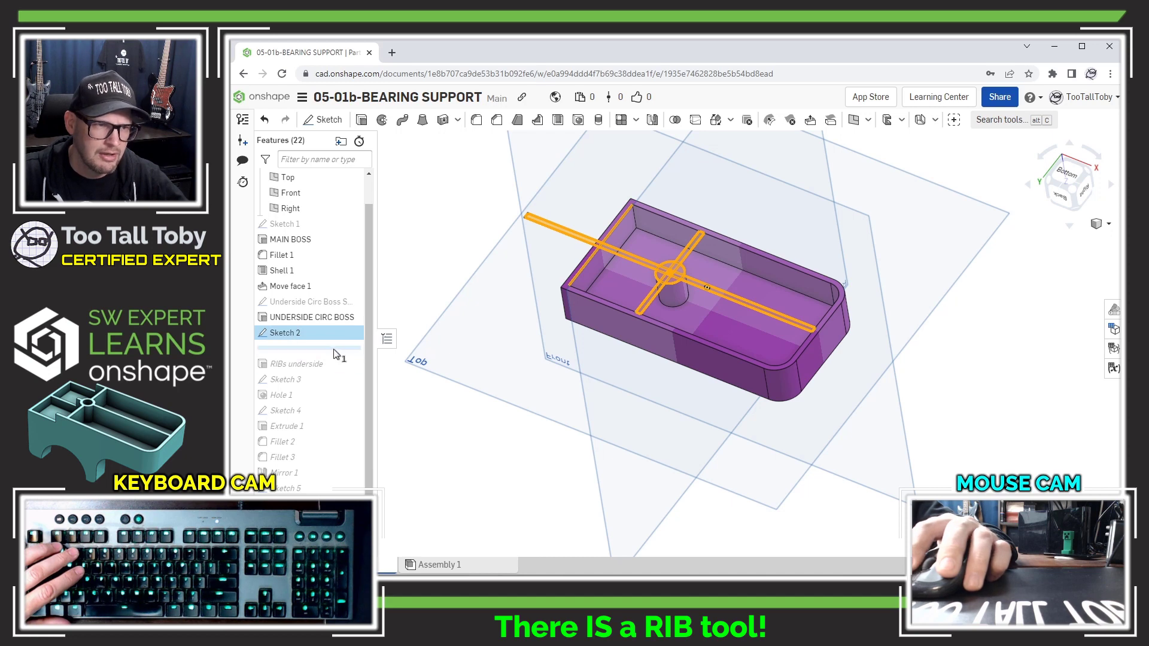
pyautogui.moveTo(335, 362); pyautogui.dragTo(336, 374)
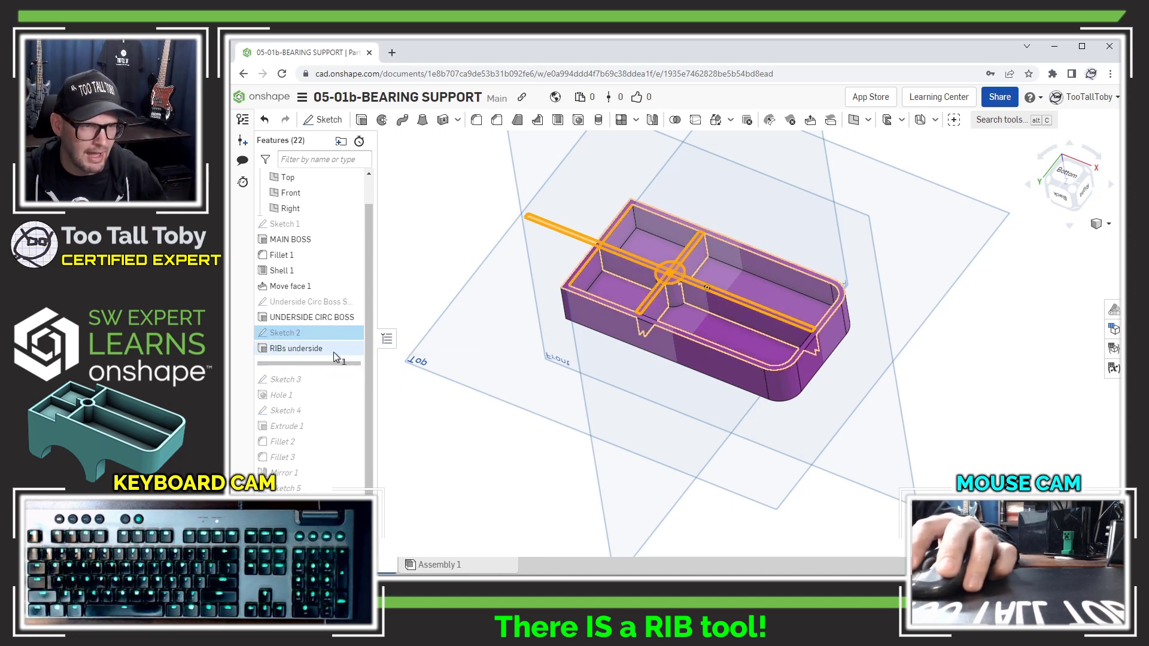
pyautogui.moveTo(281, 363)
pyautogui.mouseDown()
pyautogui.moveTo(338, 349)
pyautogui.moveTo(340, 334)
pyautogui.moveTo(367, 323)
pyautogui.mouseUp()
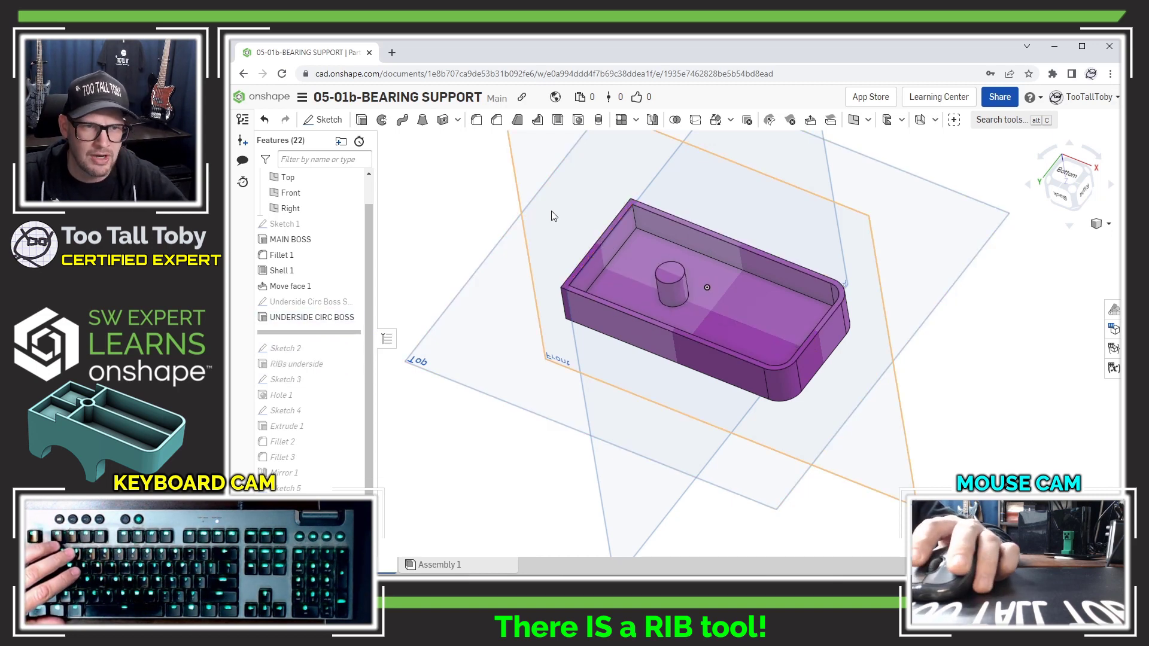
# Sketch a single straight line on the Front plane, running lengthwise across the cavity and over the circular boss
pyautogui.moveTo(565, 318); pyautogui.dragTo(589, 263, button='right')
pyautogui.scroll(-3, 590, 264)
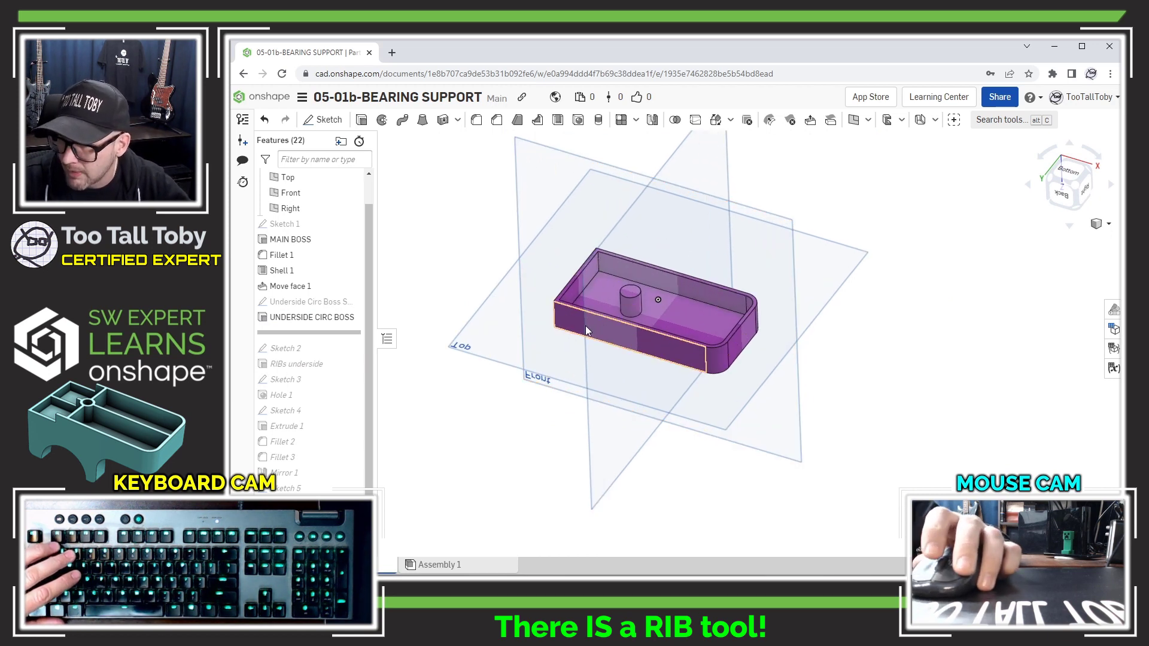
pyautogui.click(520, 199)
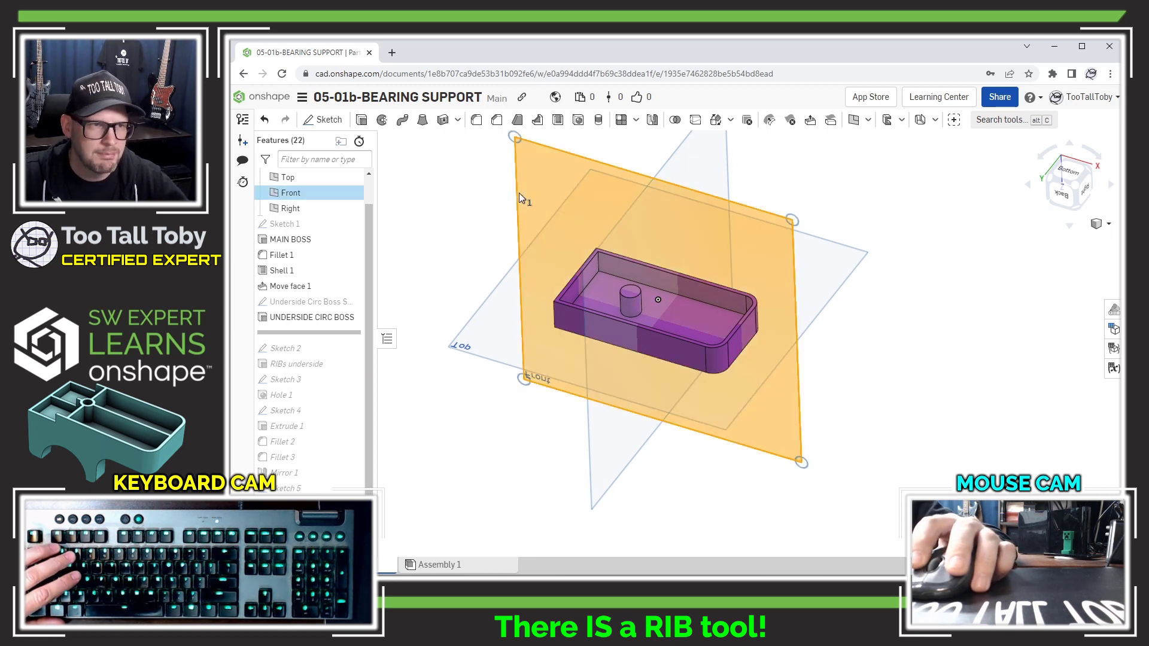
pyautogui.click(325, 120)
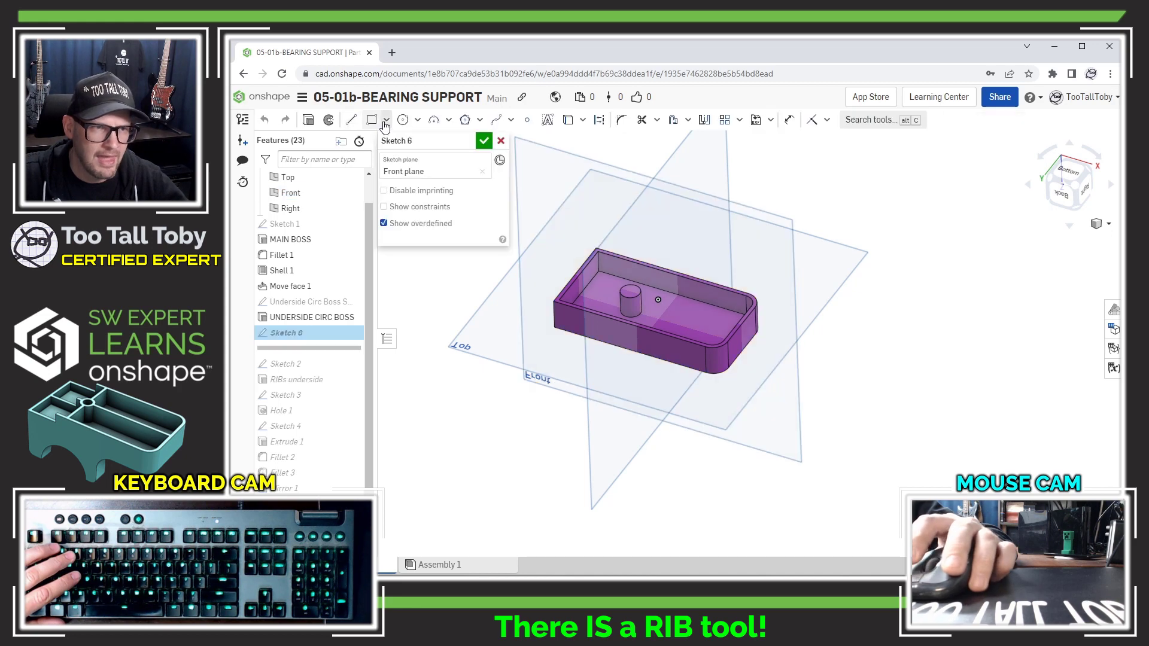
pyautogui.click(352, 124)
pyautogui.scroll(5, 547, 273)
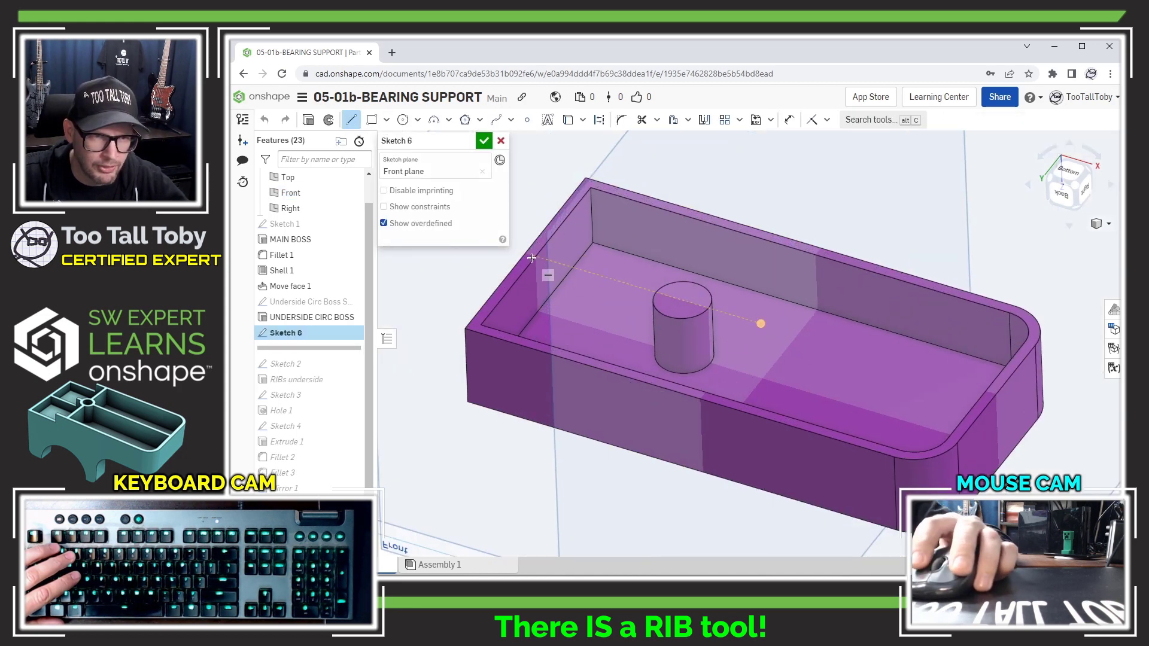
pyautogui.click(842, 347)
pyautogui.rightClick(590, 245)
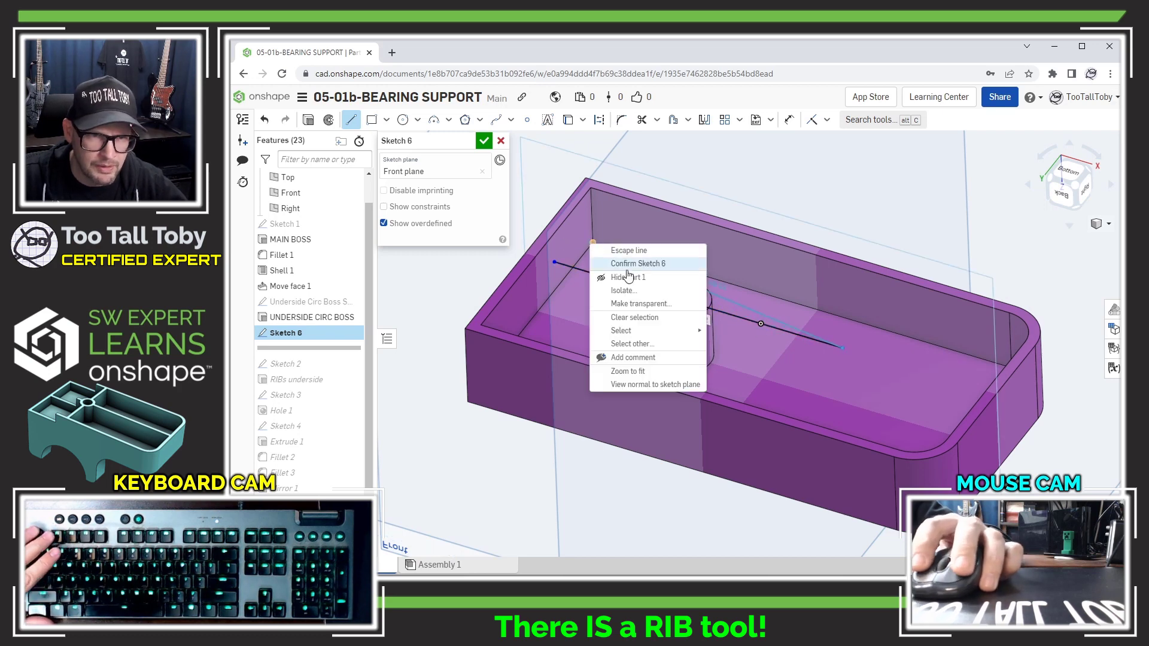
pyautogui.press('Escape')
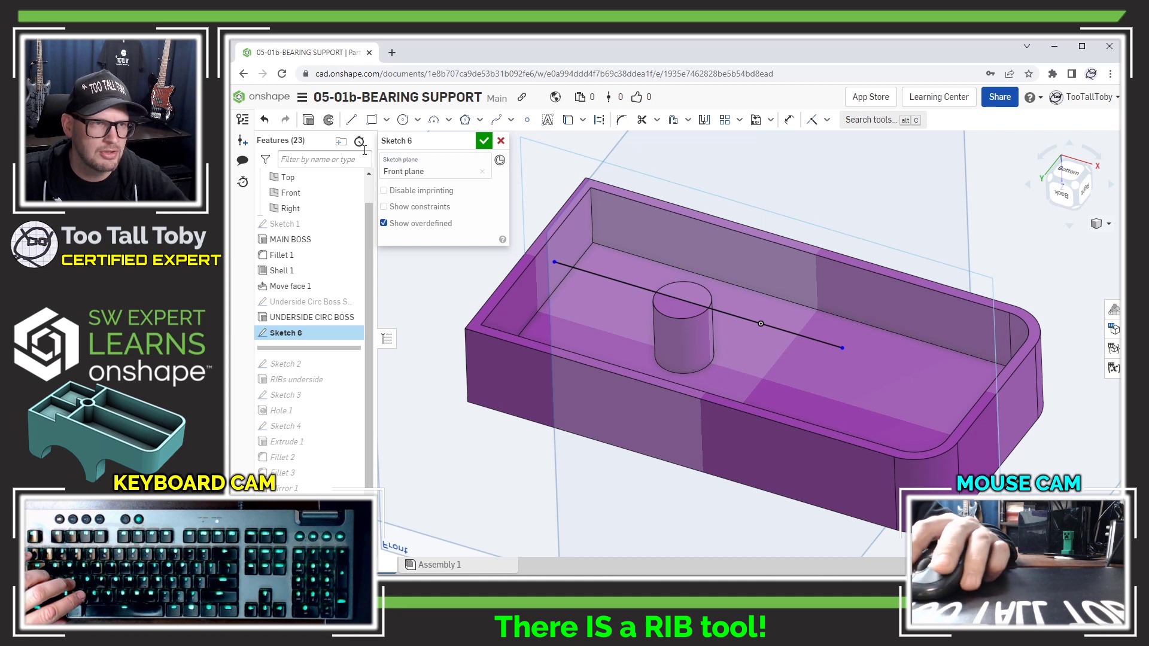
pyautogui.click(482, 141)
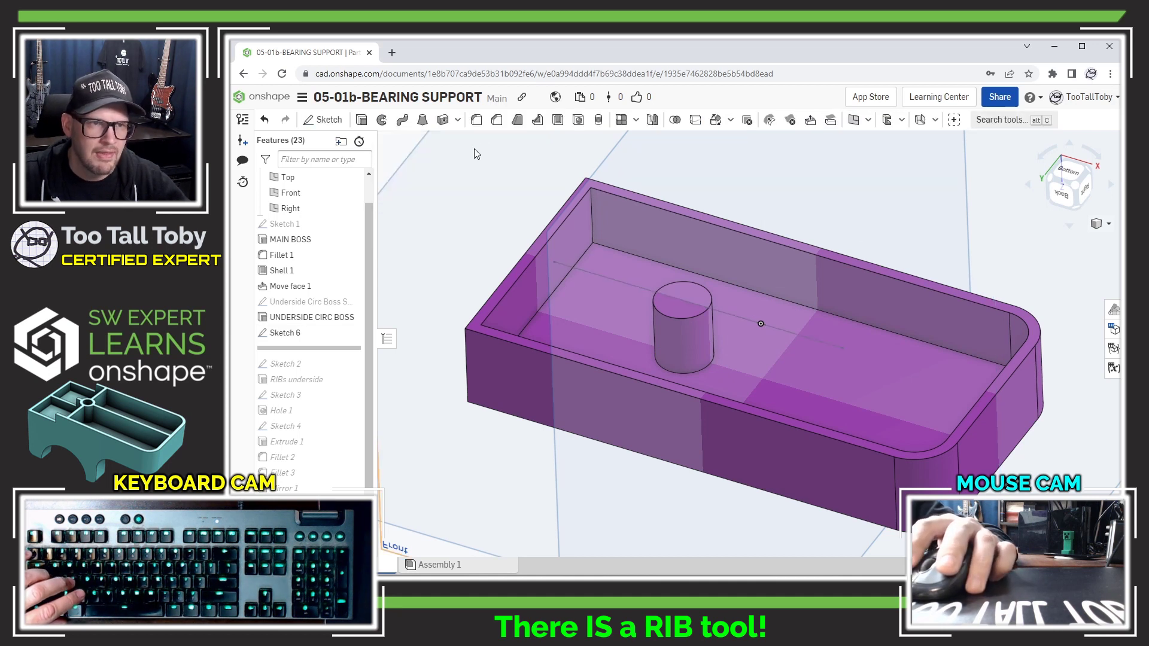
# Create a 2 mm thick rib on Part 1 from the lengthwise sketch line, parallel to the sketch plane
pyautogui.click(538, 123)
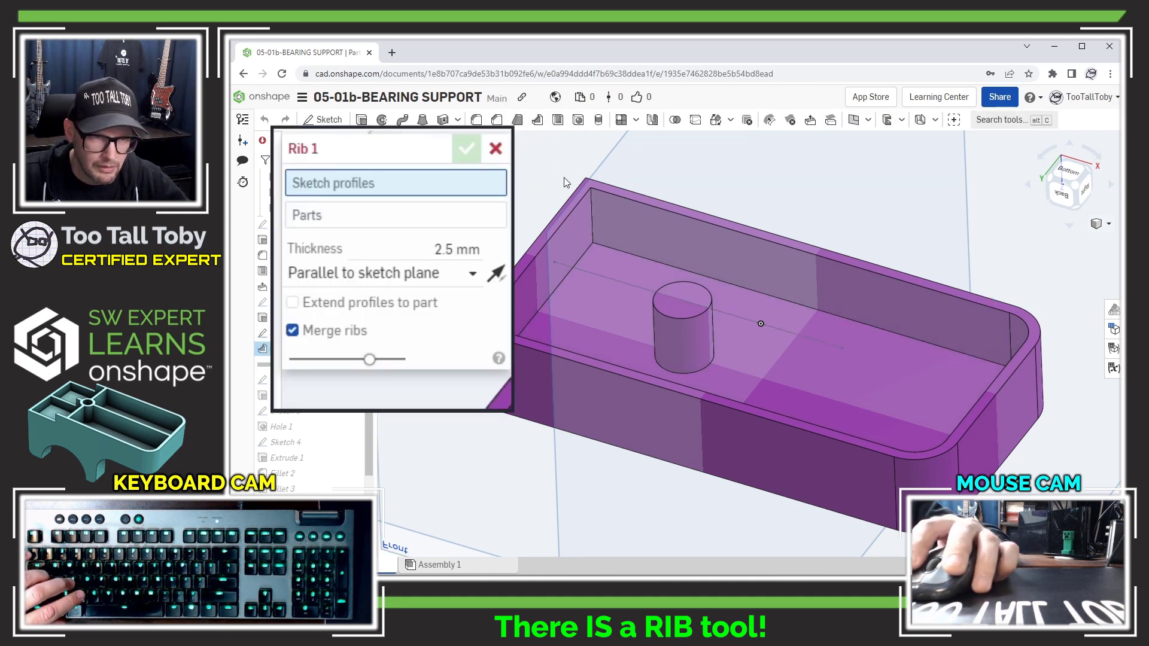
pyautogui.click(608, 280)
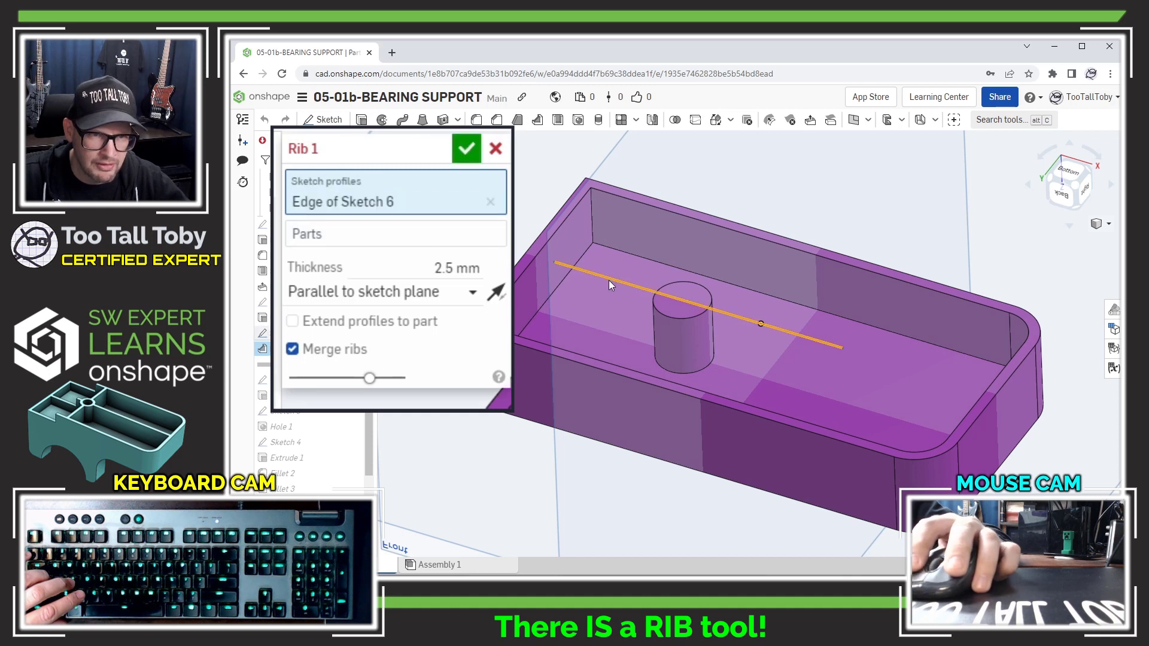
pyautogui.click(584, 291)
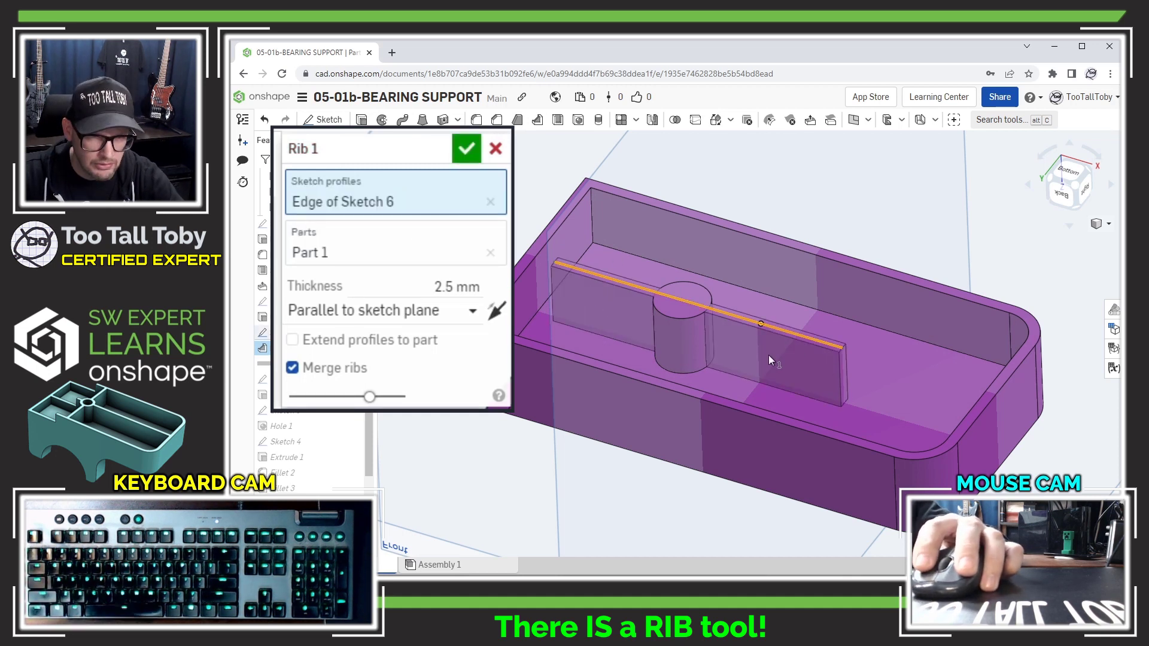
pyautogui.doubleClick(448, 287)
pyautogui.write('1')
pyautogui.press('Return')
pyautogui.press('Return')
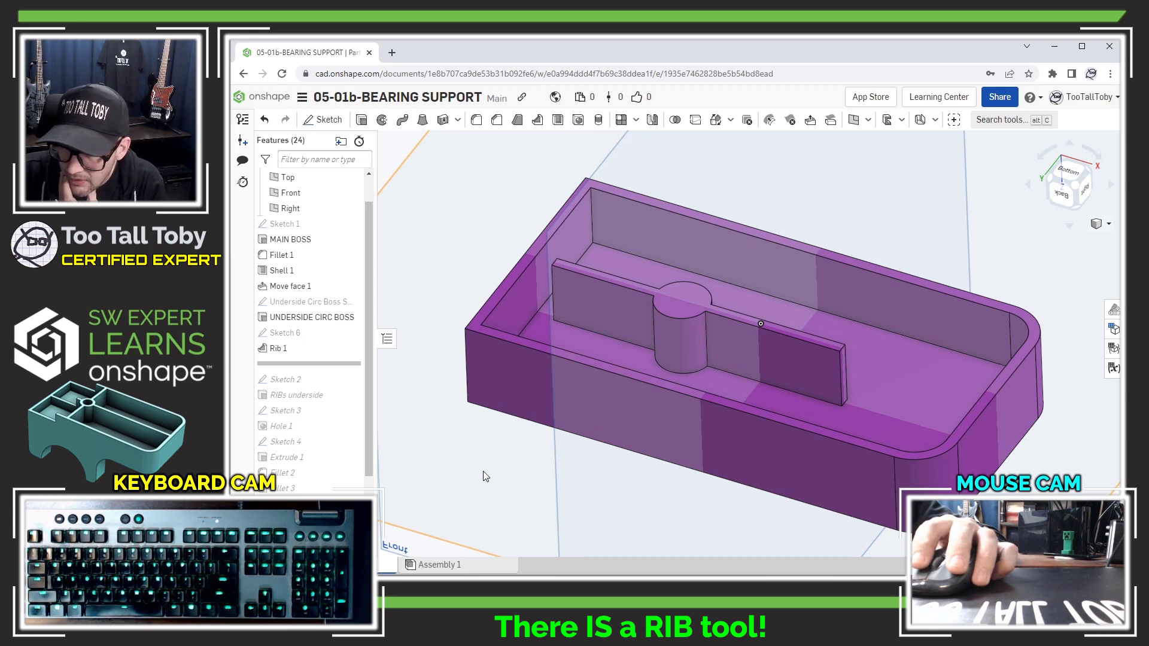
# Edit the rib so its profile extends to the part, keeping it parallel to the sketch plane
pyautogui.click(279, 349)
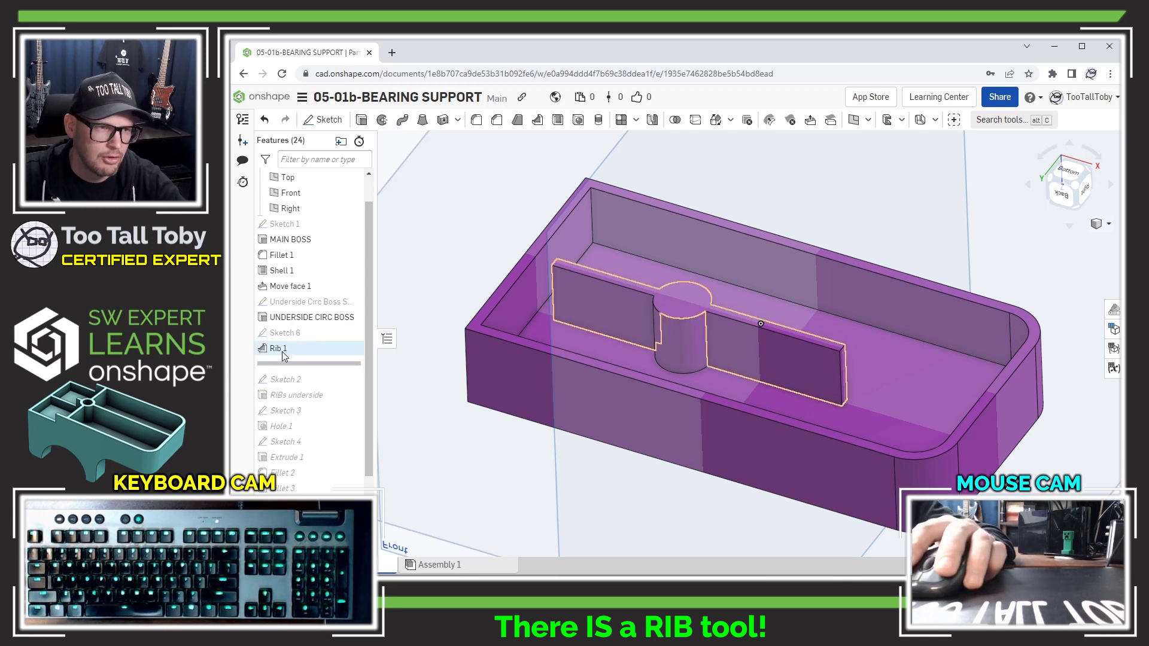
pyautogui.rightClick(284, 356)
pyautogui.click(318, 380)
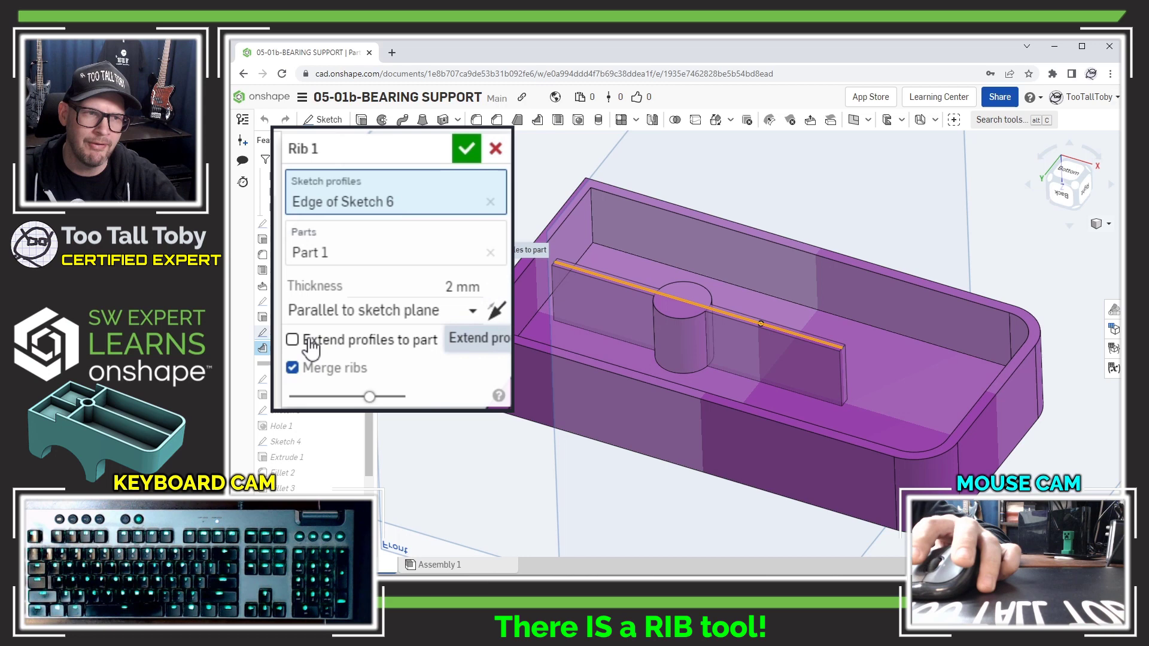
pyautogui.click(310, 339)
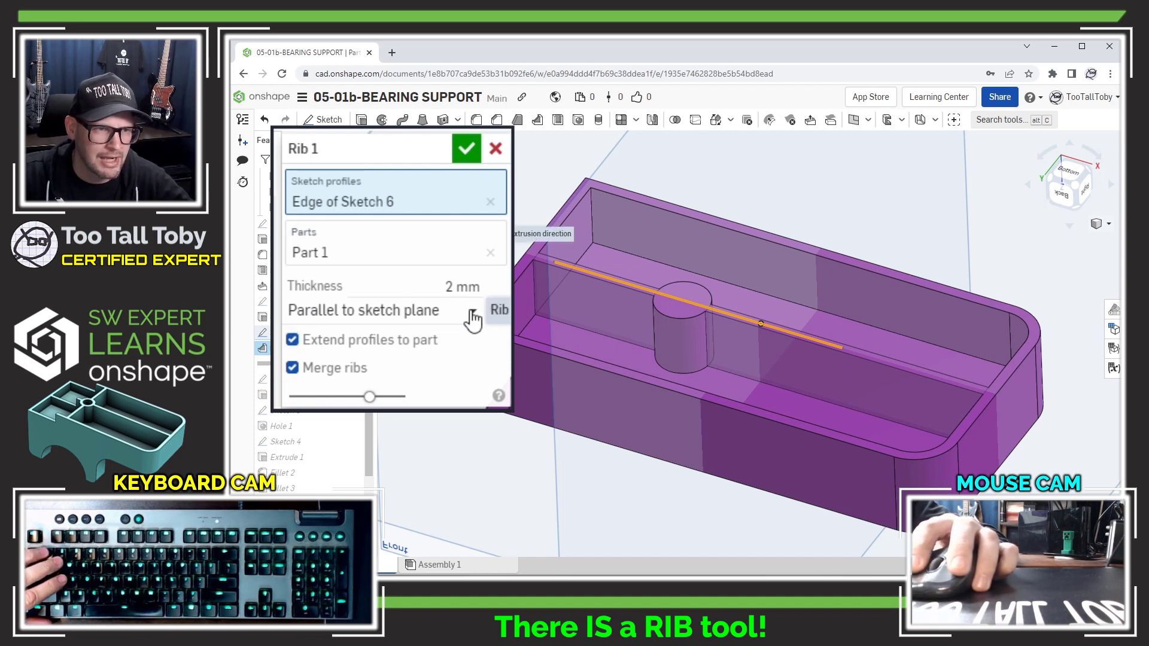
pyautogui.click(472, 317)
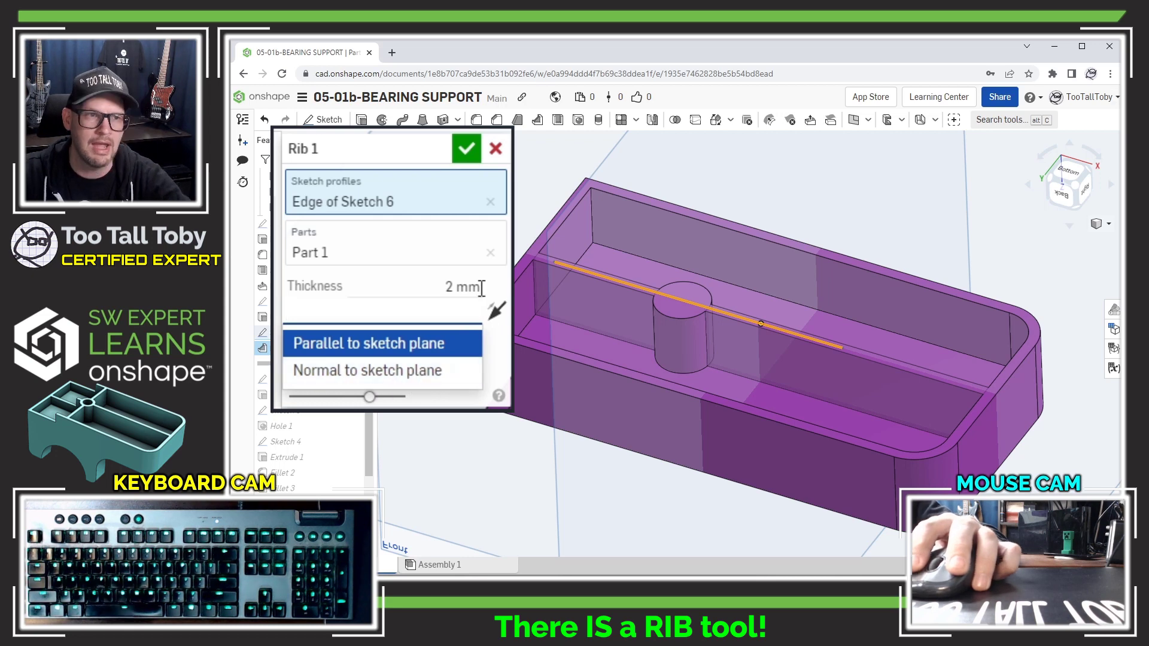
pyautogui.click(467, 150)
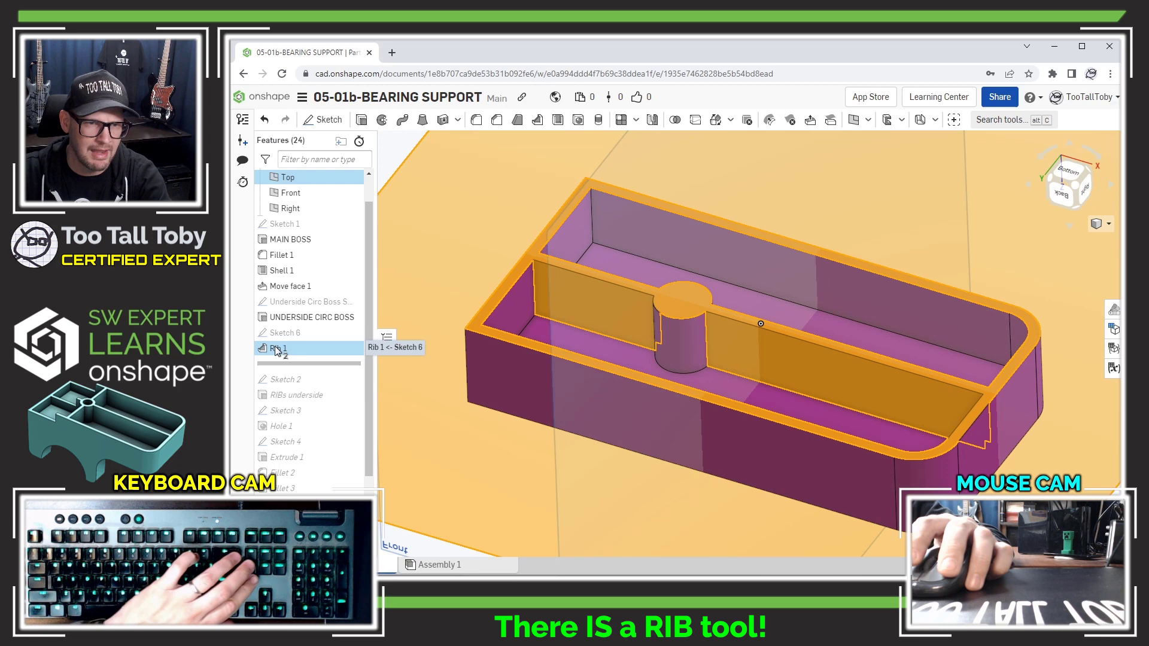
# Undo the rib and the line sketch on the Front plane that it was built from
pyautogui.hotkey('ctrl', 'z')
pyautogui.scroll(-3, 383, 335)
pyautogui.click(285, 333)
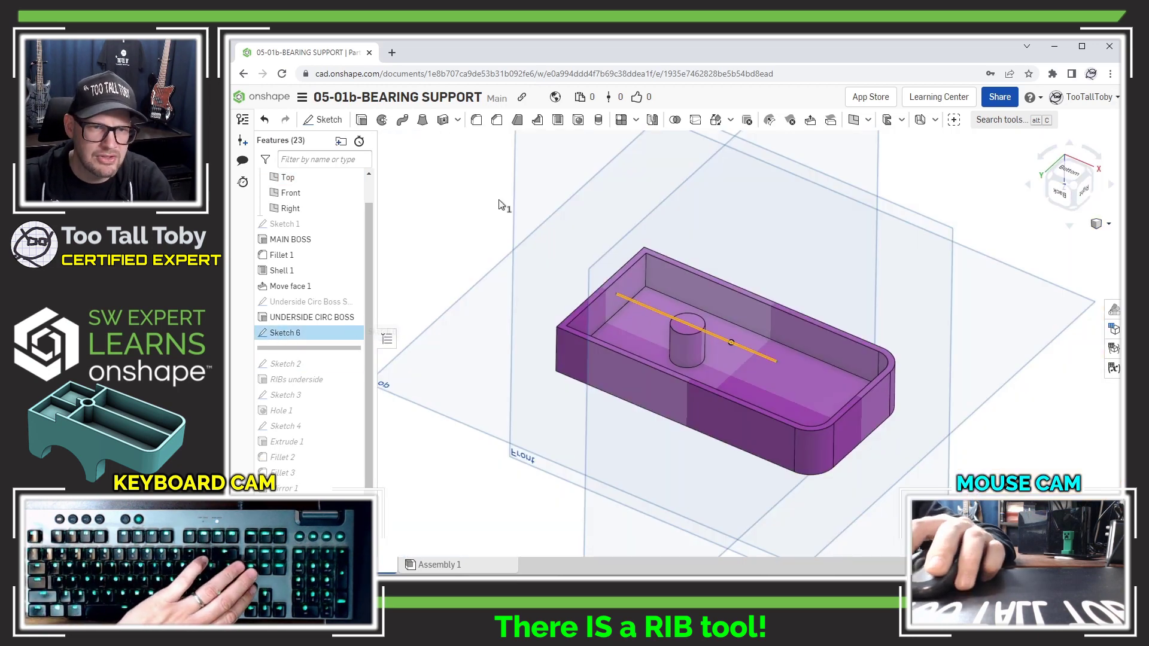
pyautogui.hotkey('ctrl', 'z')
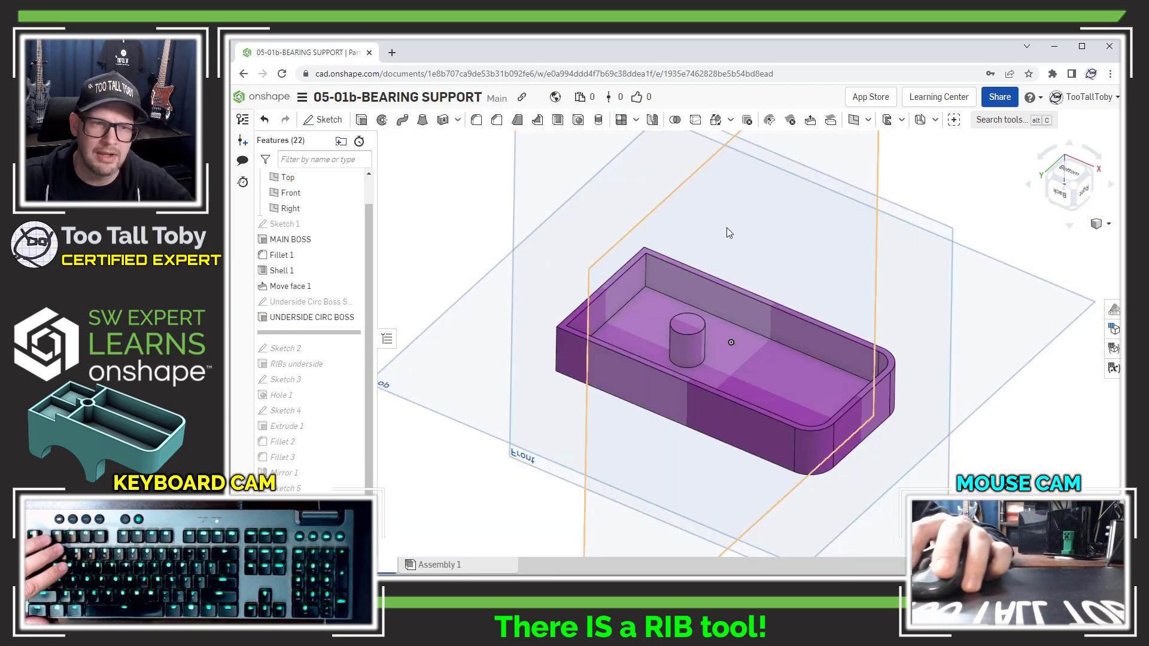
# Sketch two crossing lines on the end face of the circular boss, one lengthwise and one crosswise through its centre
pyautogui.rightClick(690, 329)
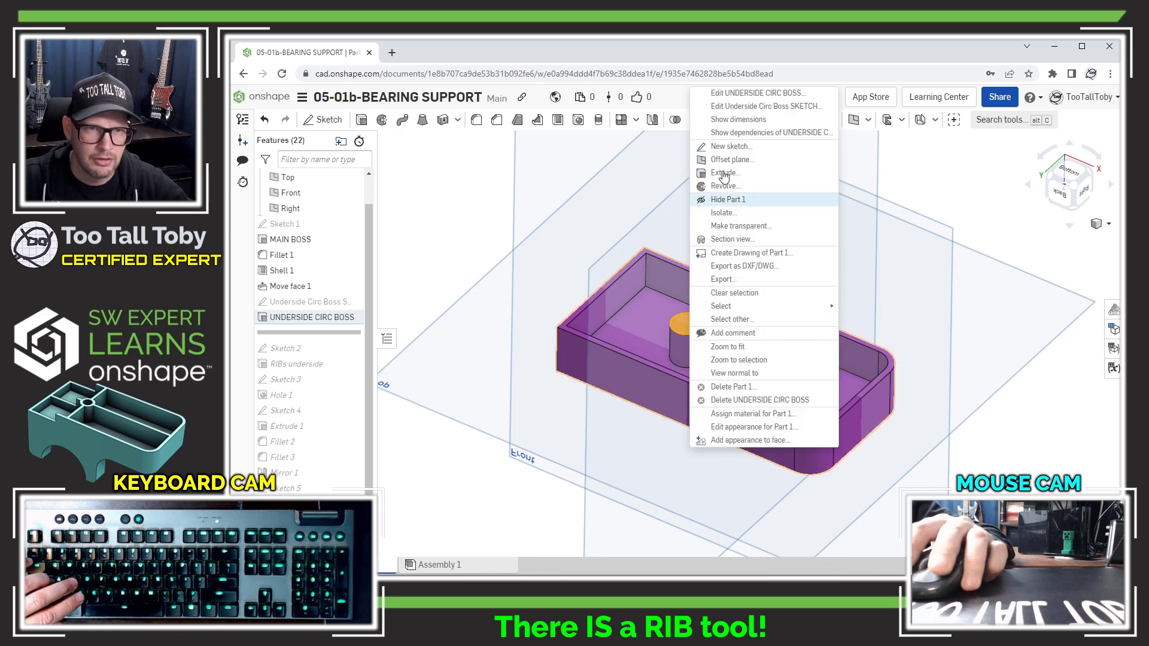
pyautogui.click(709, 145)
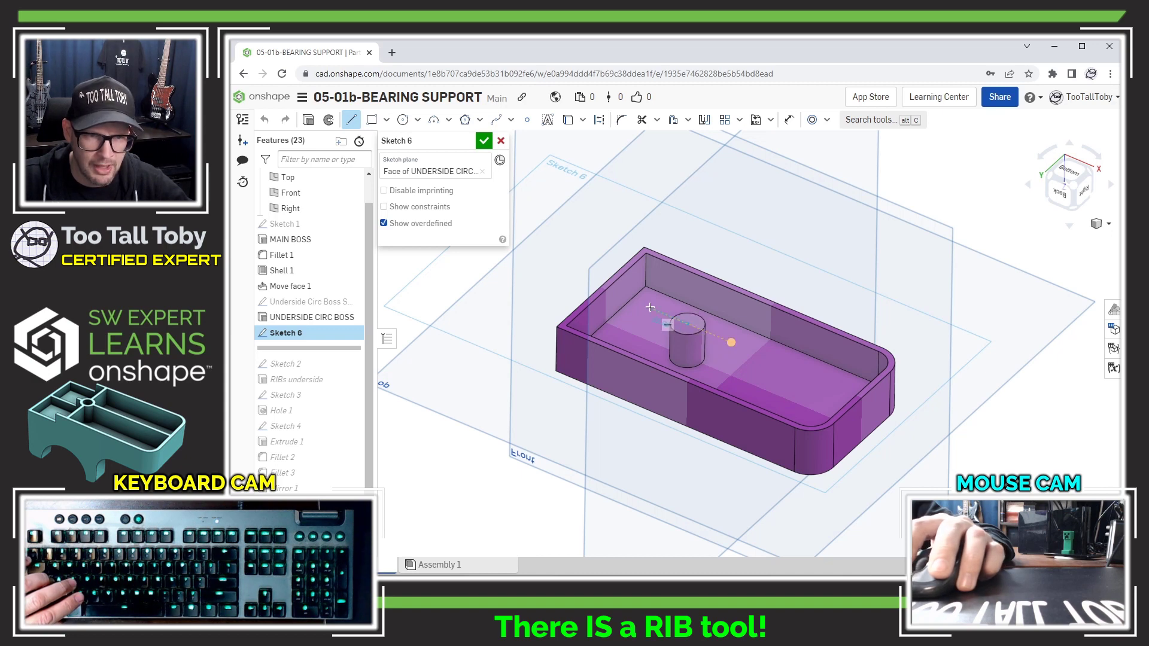
pyautogui.press('Escape')
pyautogui.press('s')
pyautogui.click(710, 281)
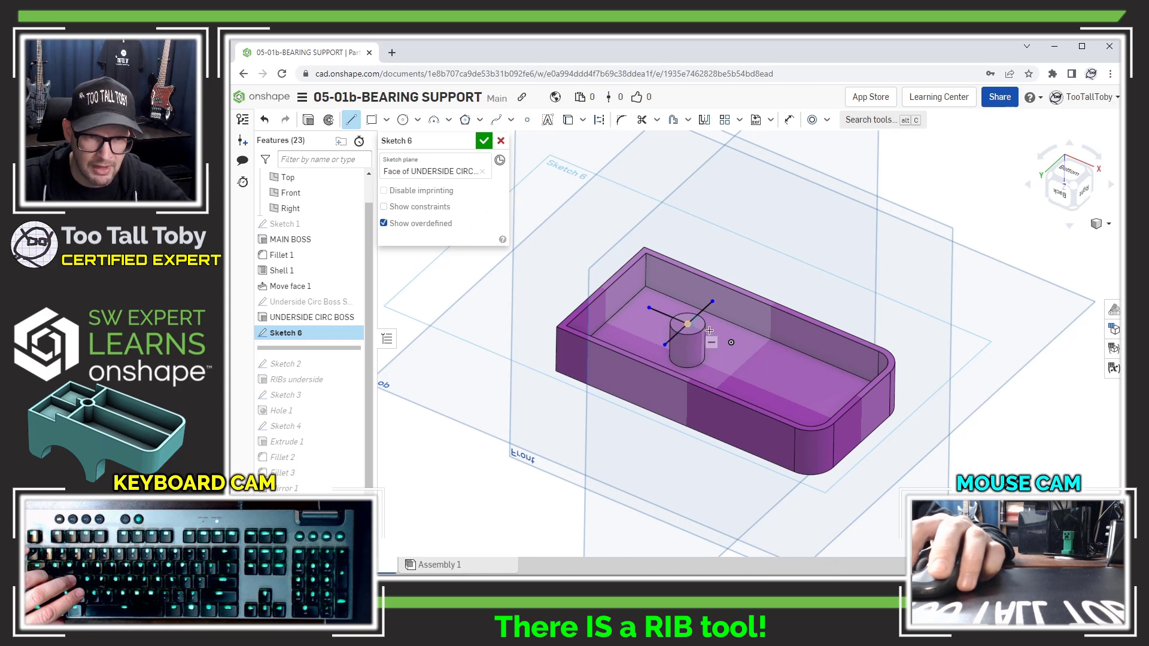
pyautogui.click(751, 349)
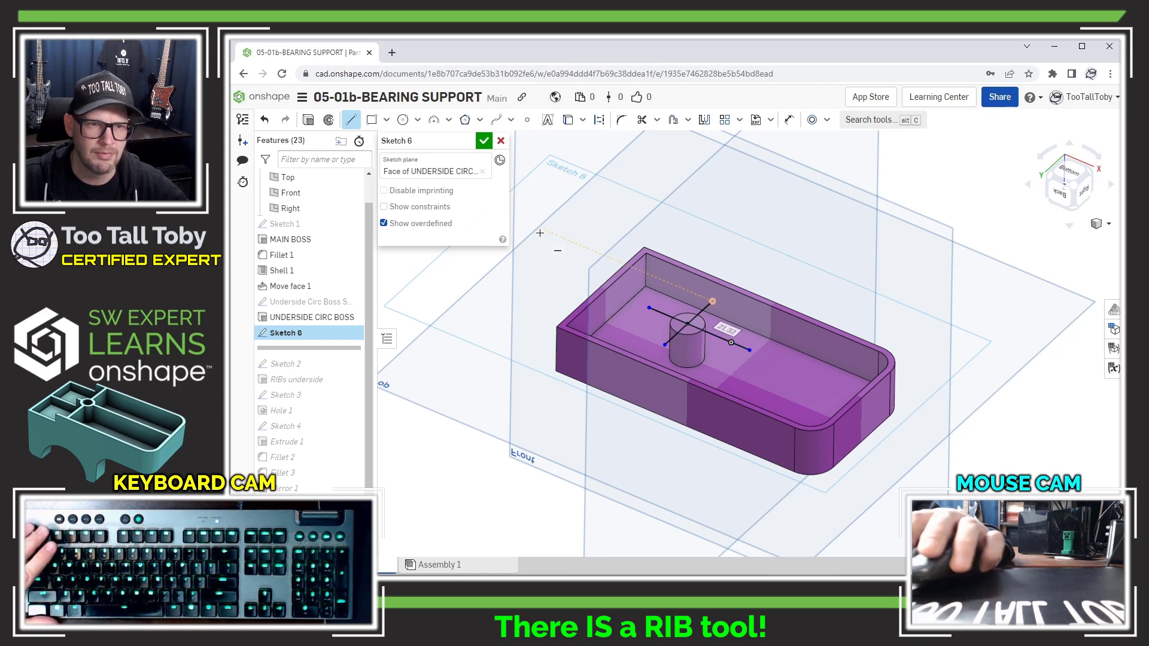
pyautogui.click(485, 141)
# Create a 2 mm thick rib from both crossing lines, normal to the sketch plane, with its profiles extended to the part
pyautogui.click(552, 122)
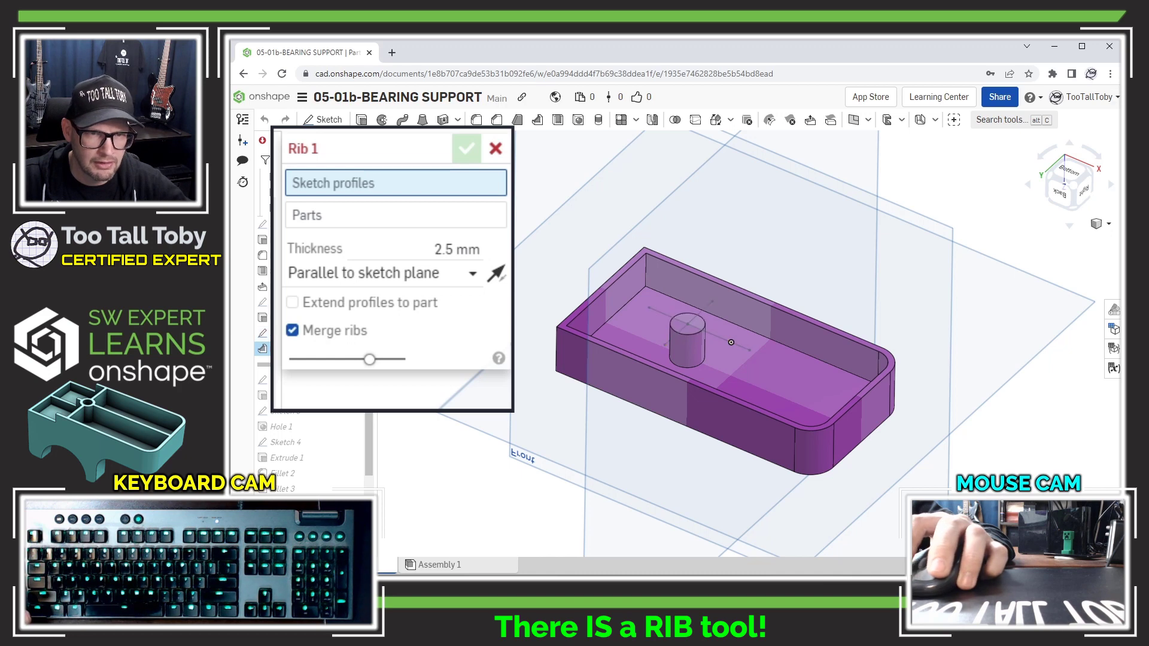
pyautogui.click(706, 334)
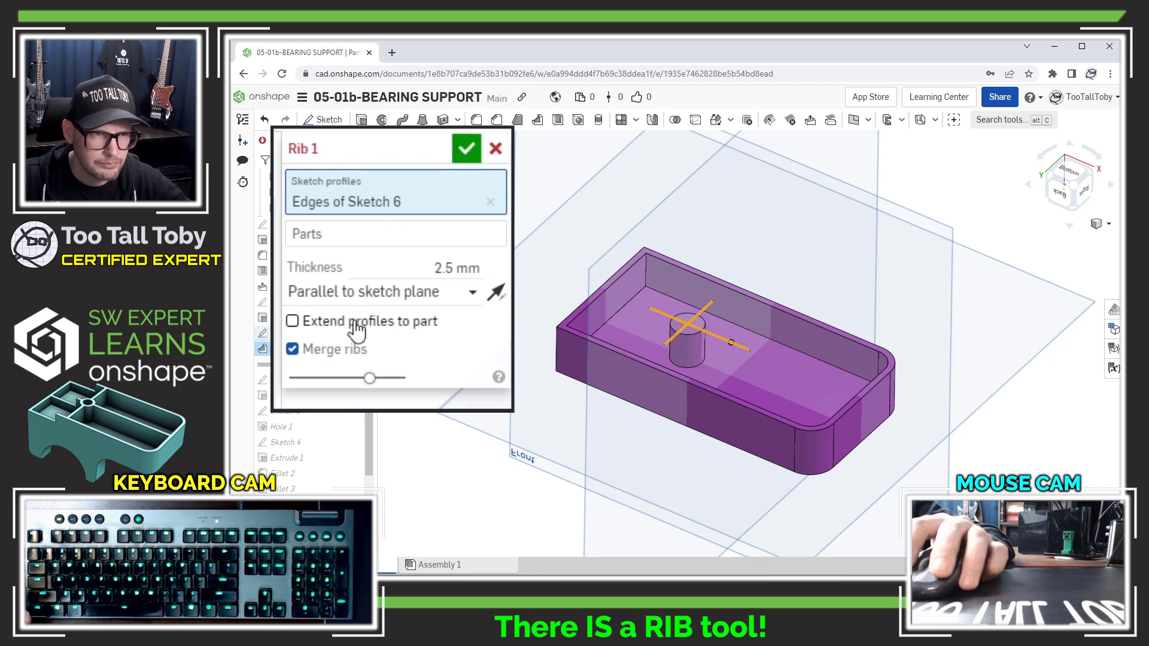
pyautogui.click(414, 291)
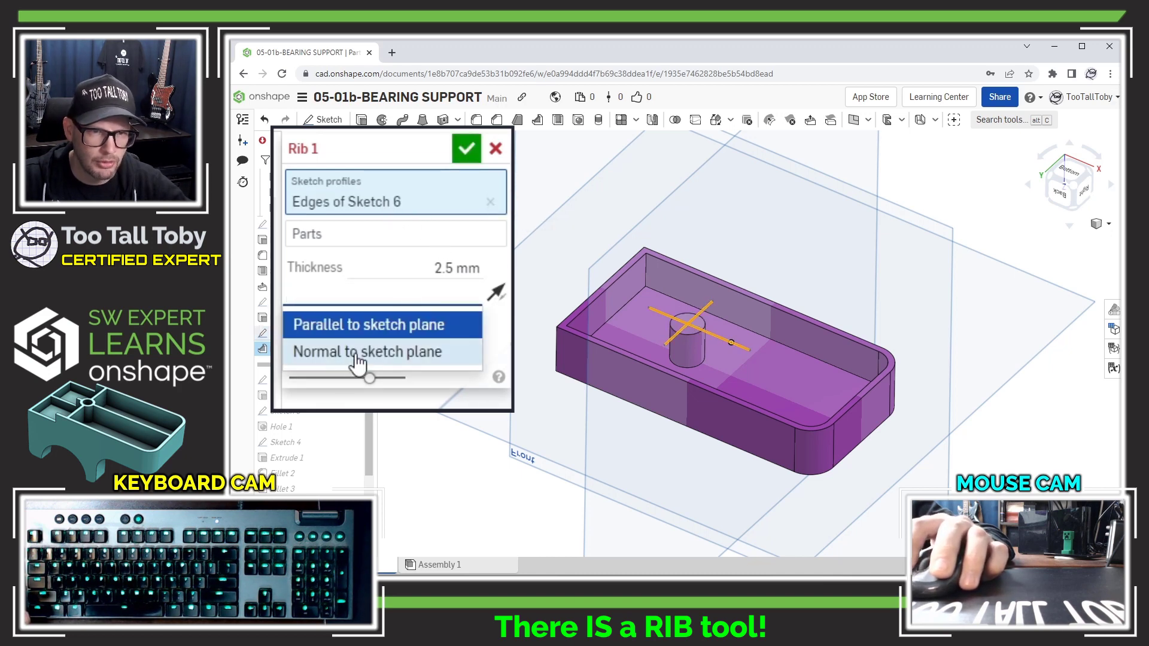
pyautogui.click(358, 353)
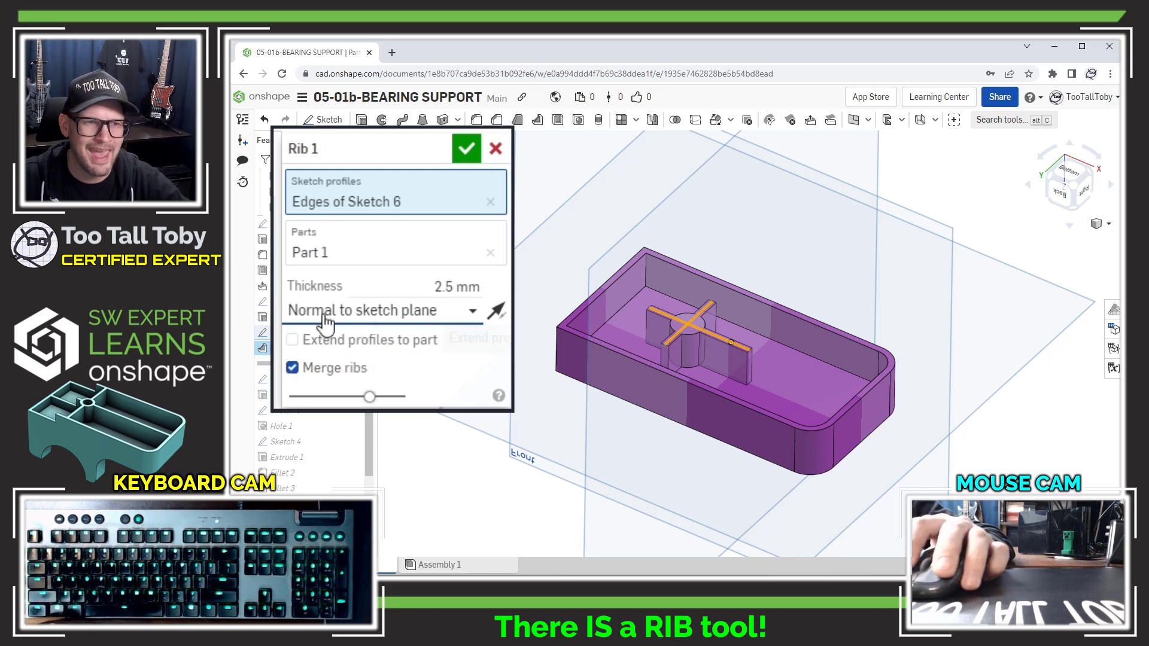
pyautogui.click(467, 286)
pyautogui.press('BackSpace')
pyautogui.write('2')
pyautogui.press('Return')
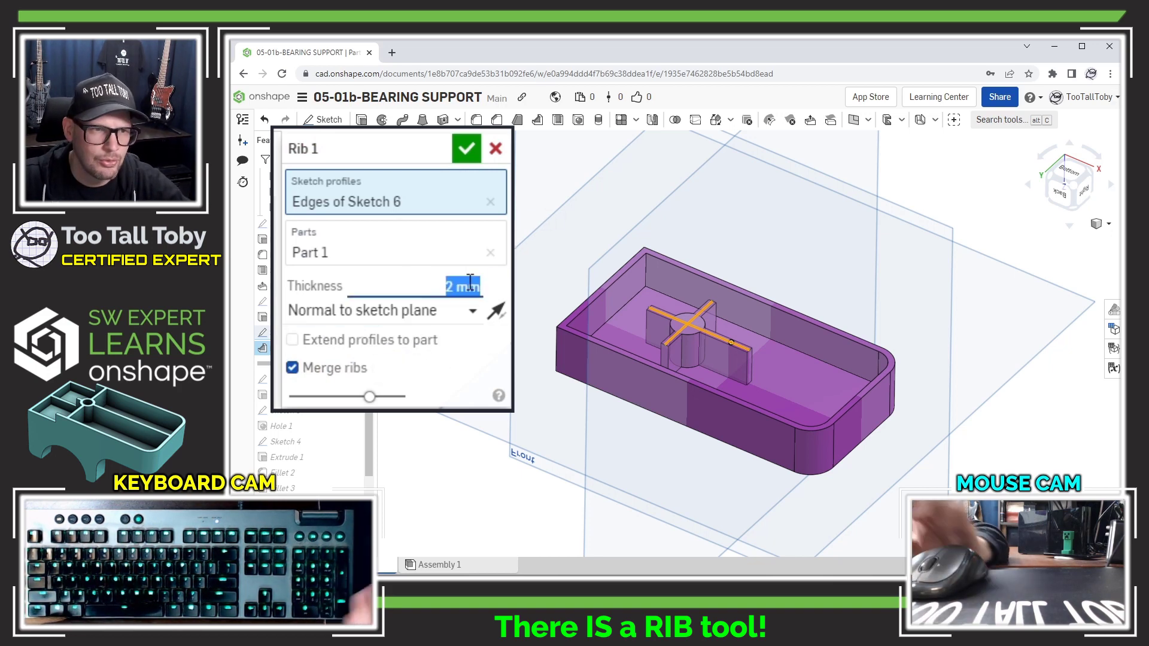
pyautogui.click(381, 344)
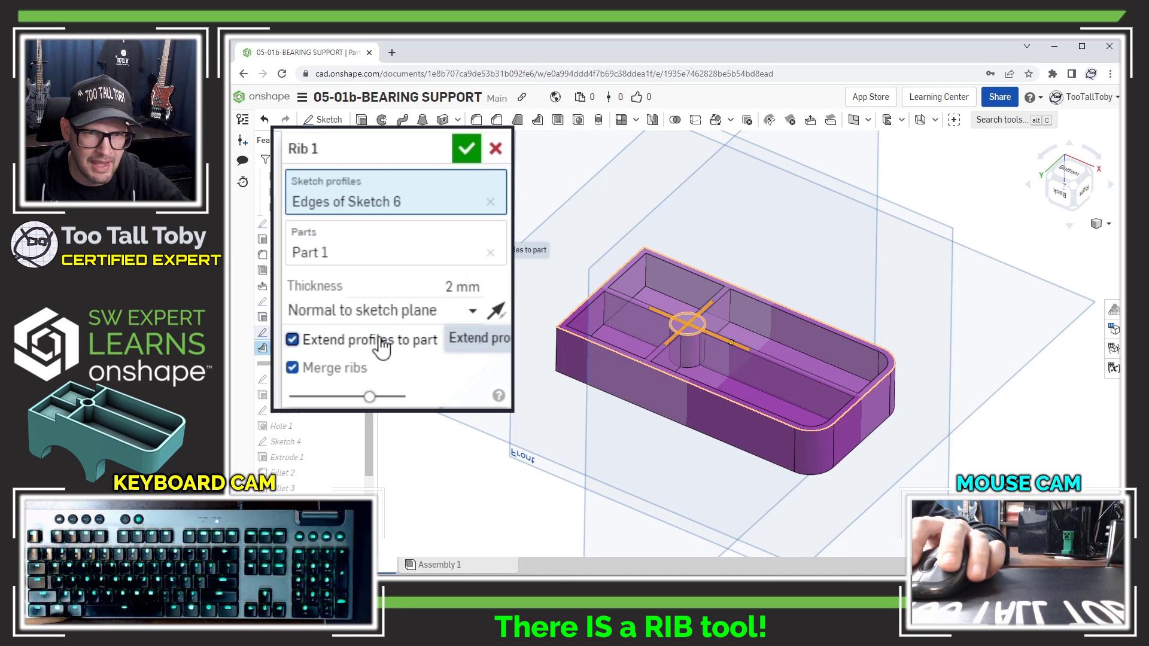
pyautogui.click(467, 148)
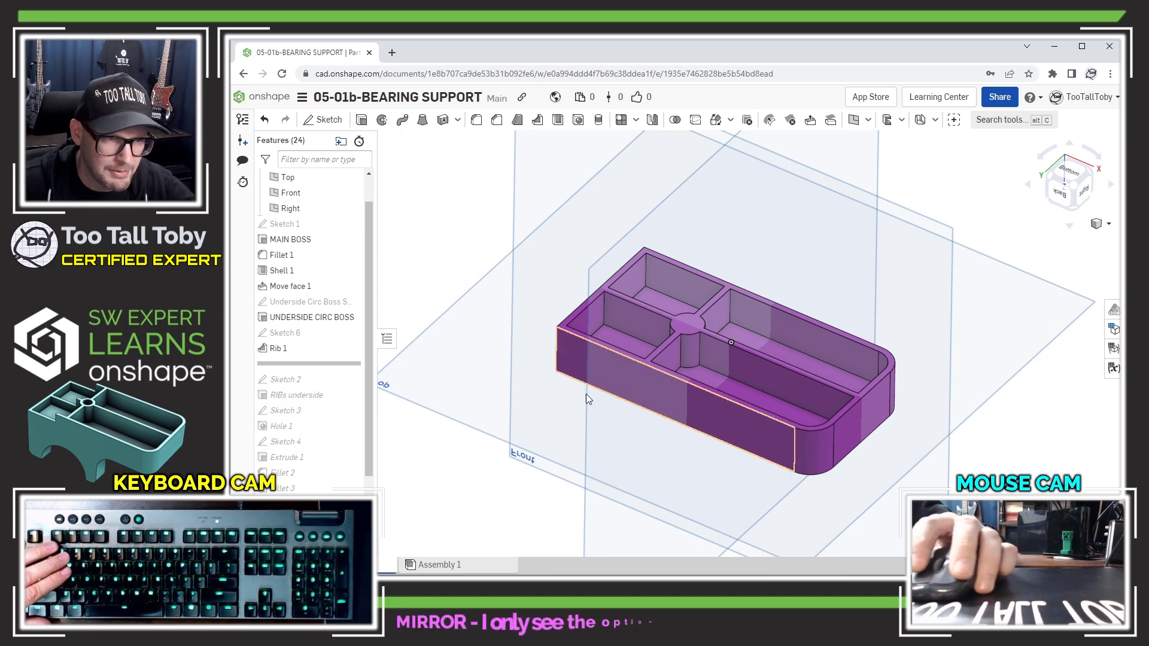
# Roll the feature history forward to just after Mirror 1
pyautogui.moveTo(311, 364); pyautogui.dragTo(322, 484)
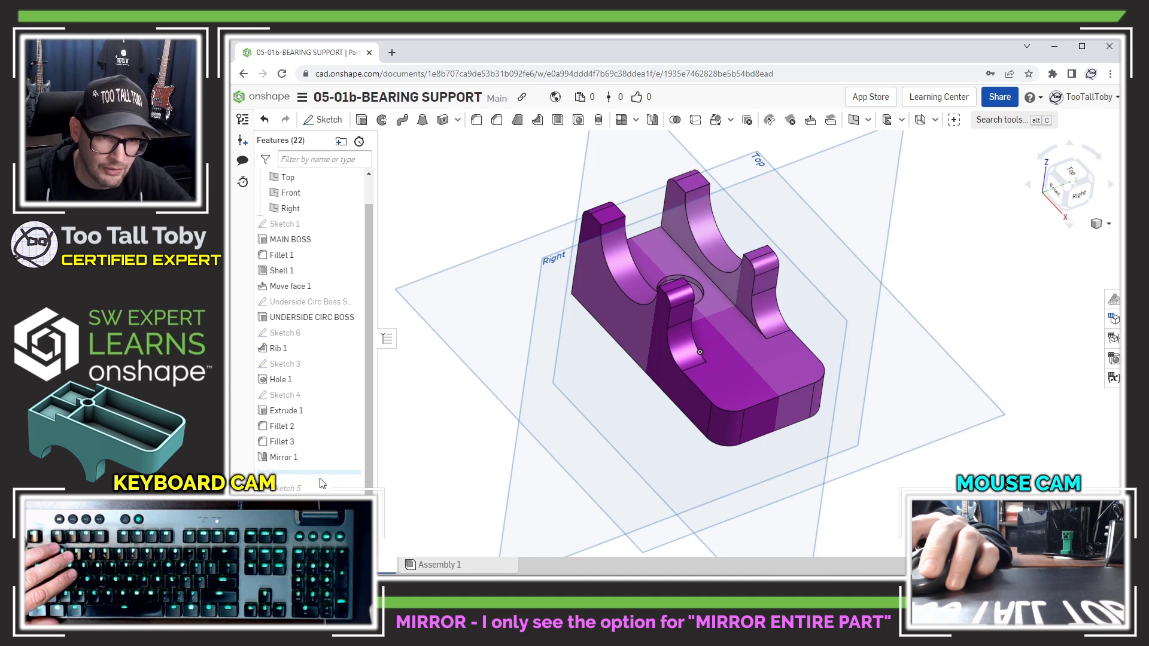
pyautogui.rightClick(281, 460)
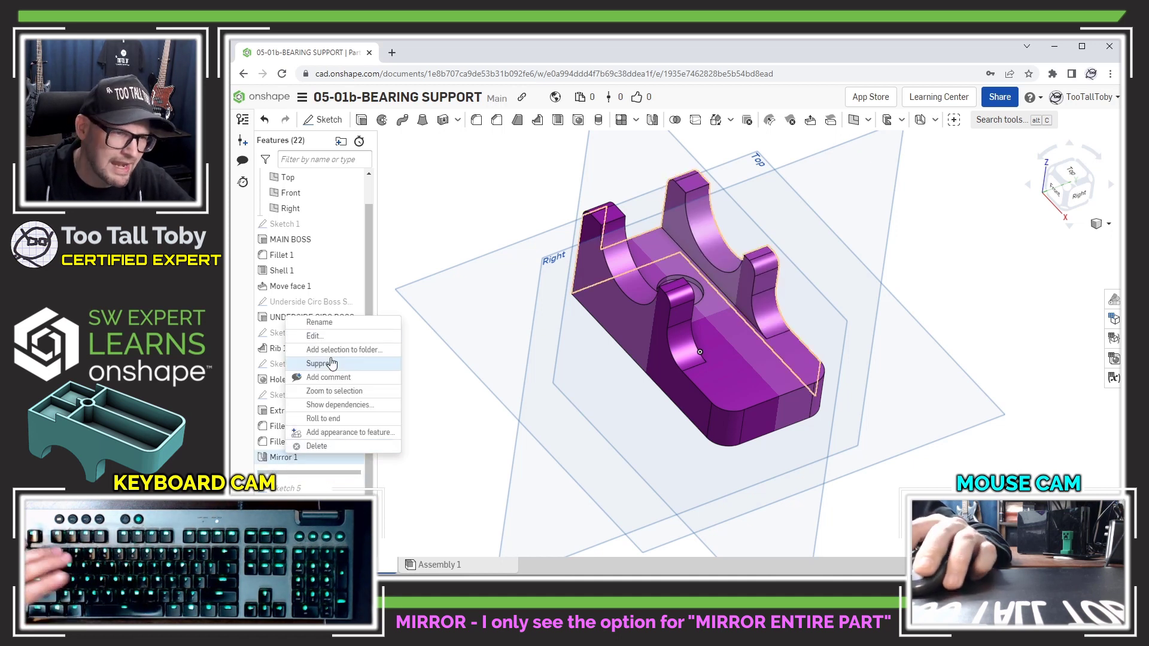
pyautogui.press('Escape')
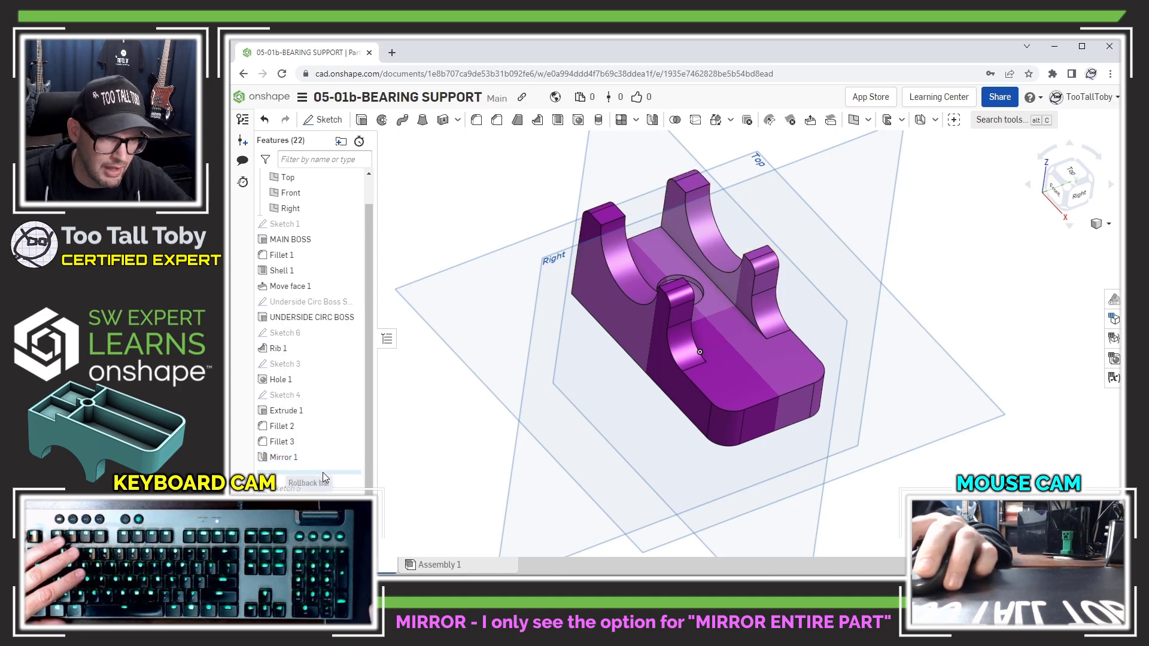
pyautogui.moveTo(324, 463); pyautogui.dragTo(322, 451)
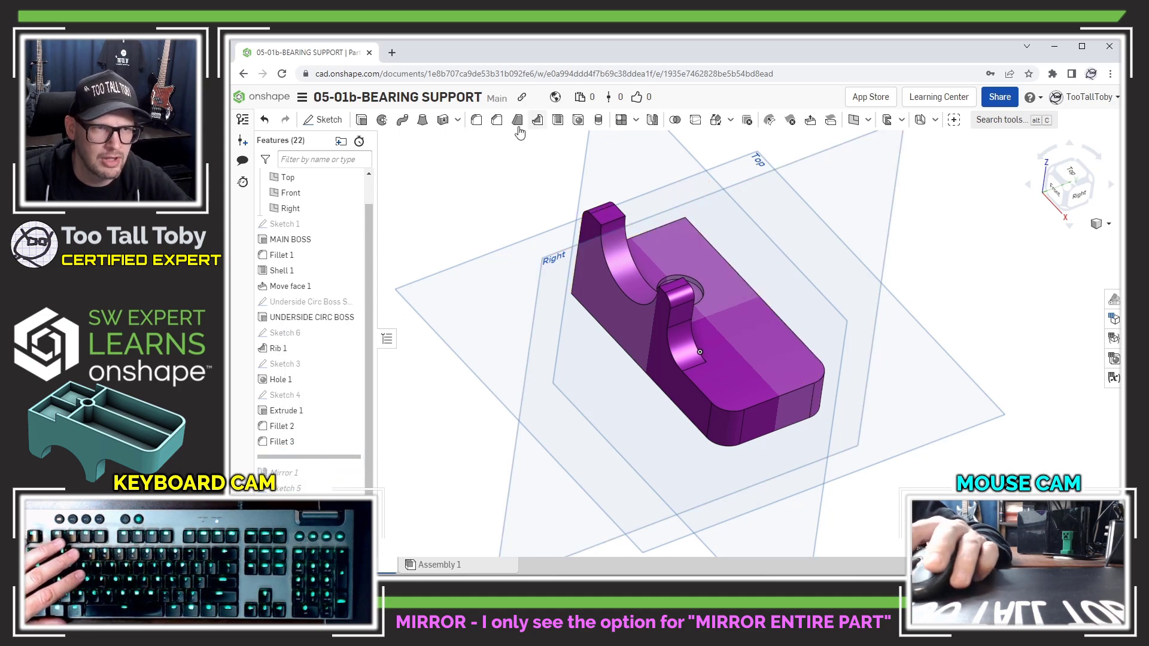
pyautogui.click(585, 172)
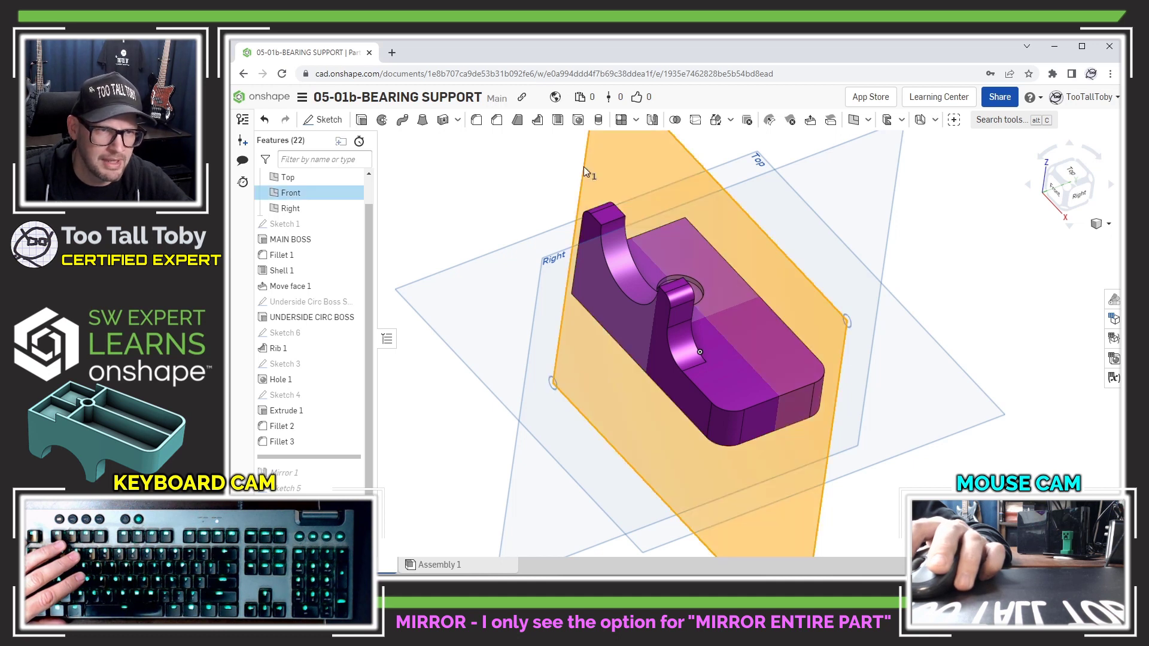
pyautogui.click(653, 120)
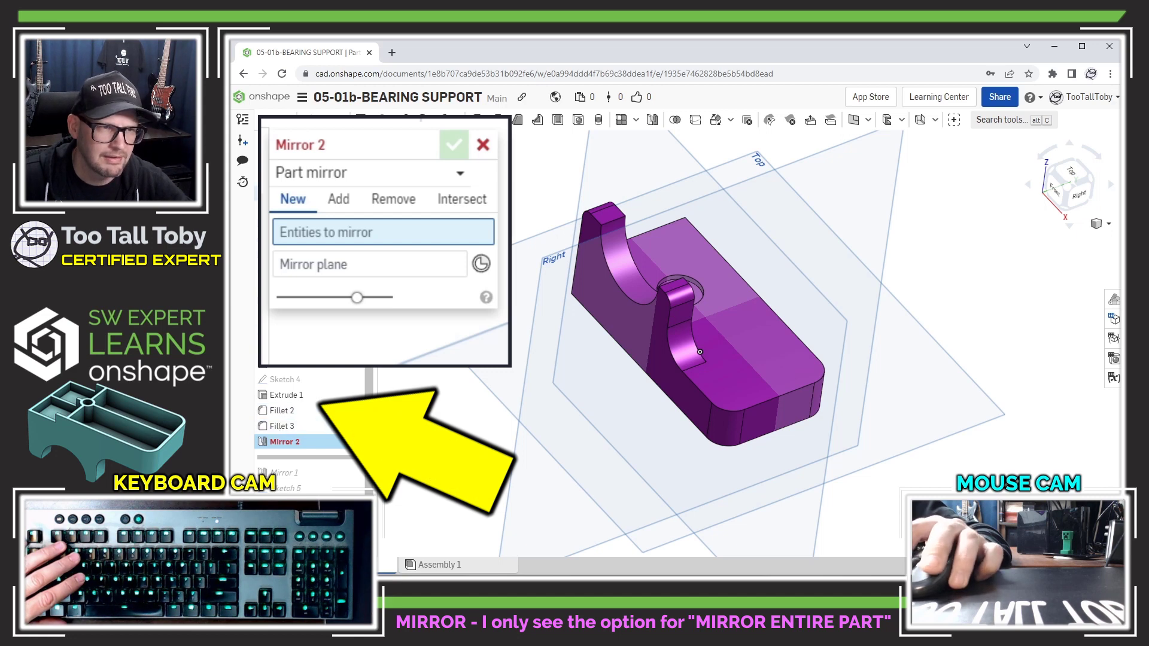
pyautogui.click(483, 144)
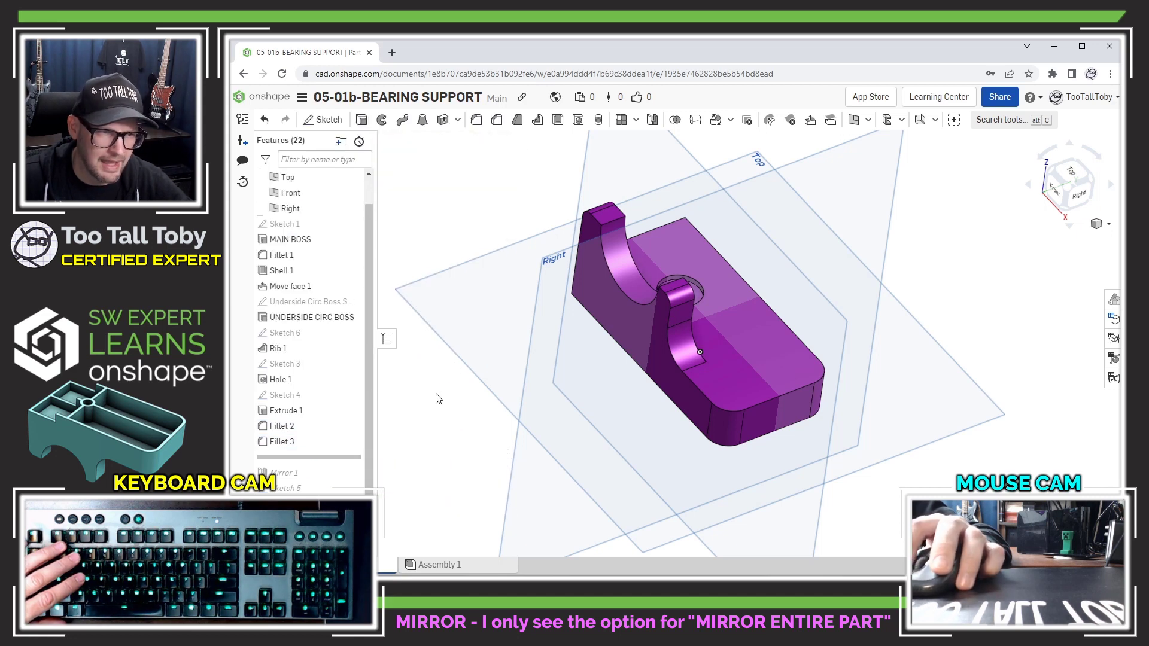
pyautogui.moveTo(320, 459); pyautogui.dragTo(323, 476)
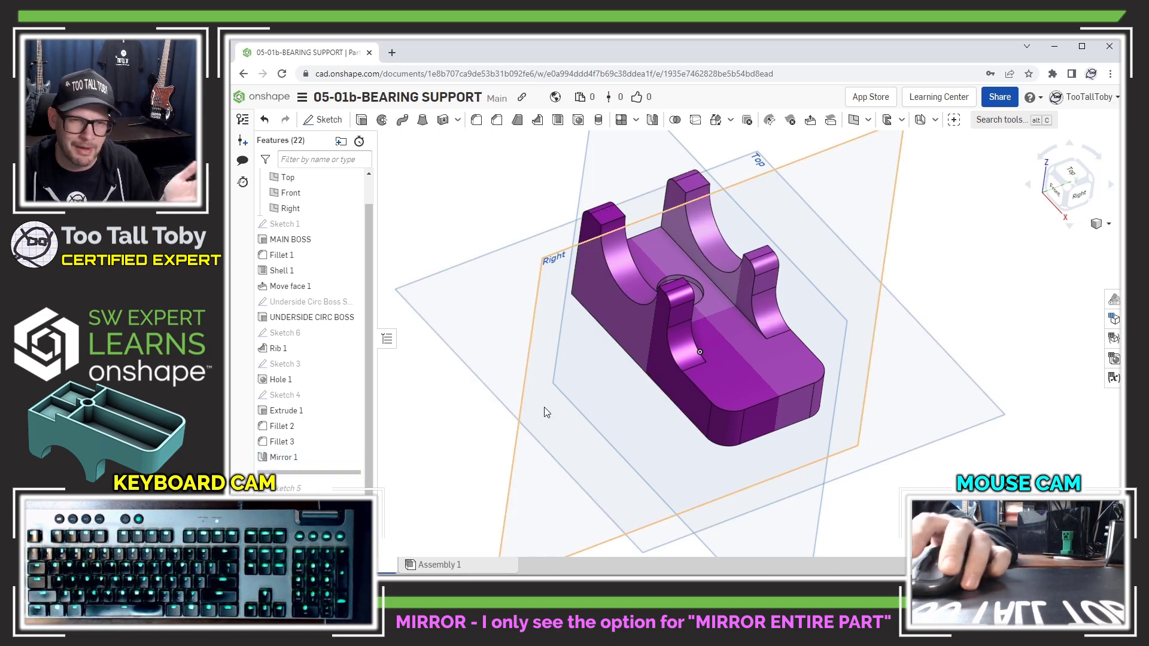
# Open Mirror 1 for editing and try the Feature mirror and Face mirror types before returning to Part mirror
pyautogui.moveTo(615, 397)
pyautogui.mouseDown(button='right')
pyautogui.moveTo(668, 328)
pyautogui.moveTo(624, 407)
pyautogui.moveTo(629, 393)
pyautogui.mouseUp(button='right')
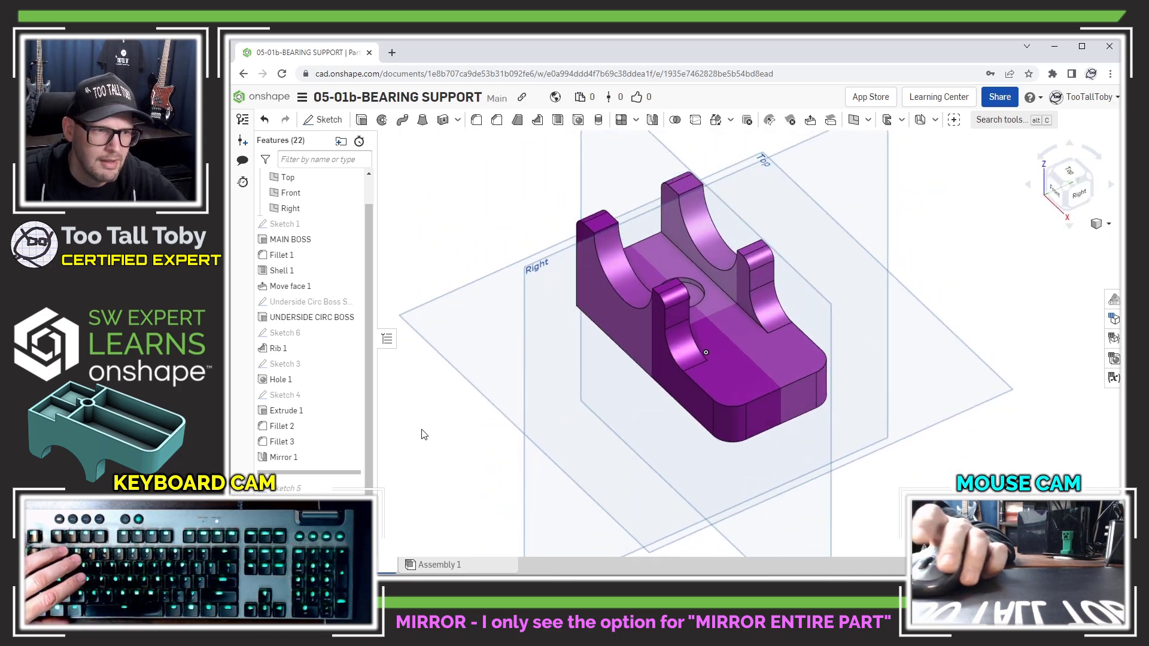
pyautogui.rightClick(282, 459)
pyautogui.click(333, 344)
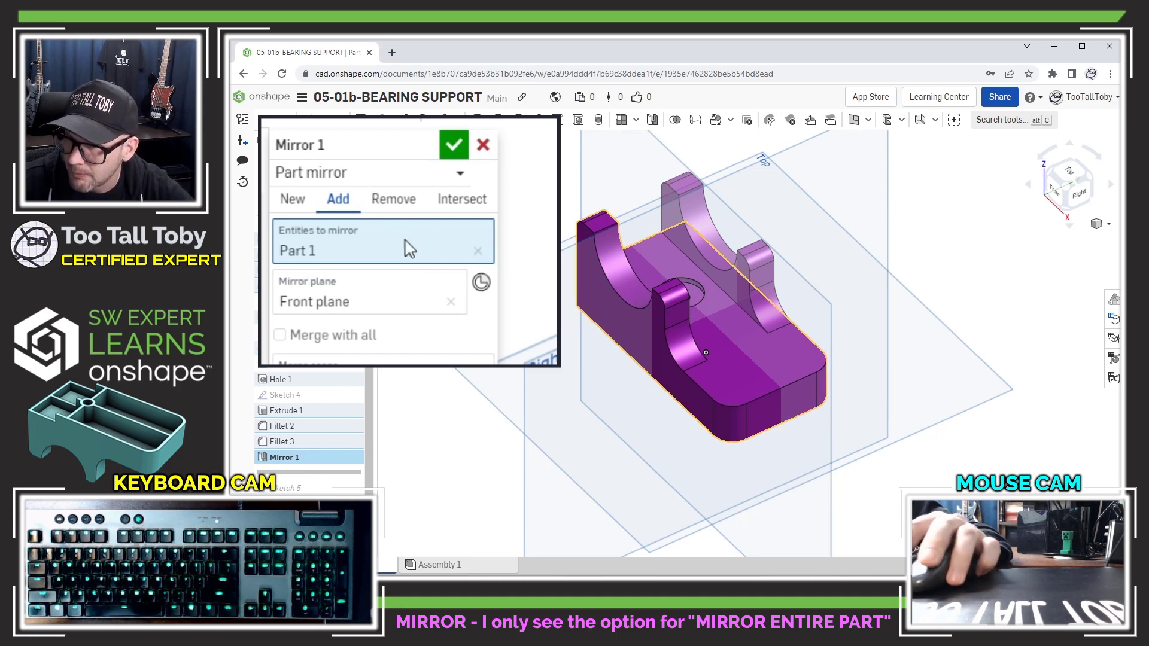
pyautogui.click(460, 175)
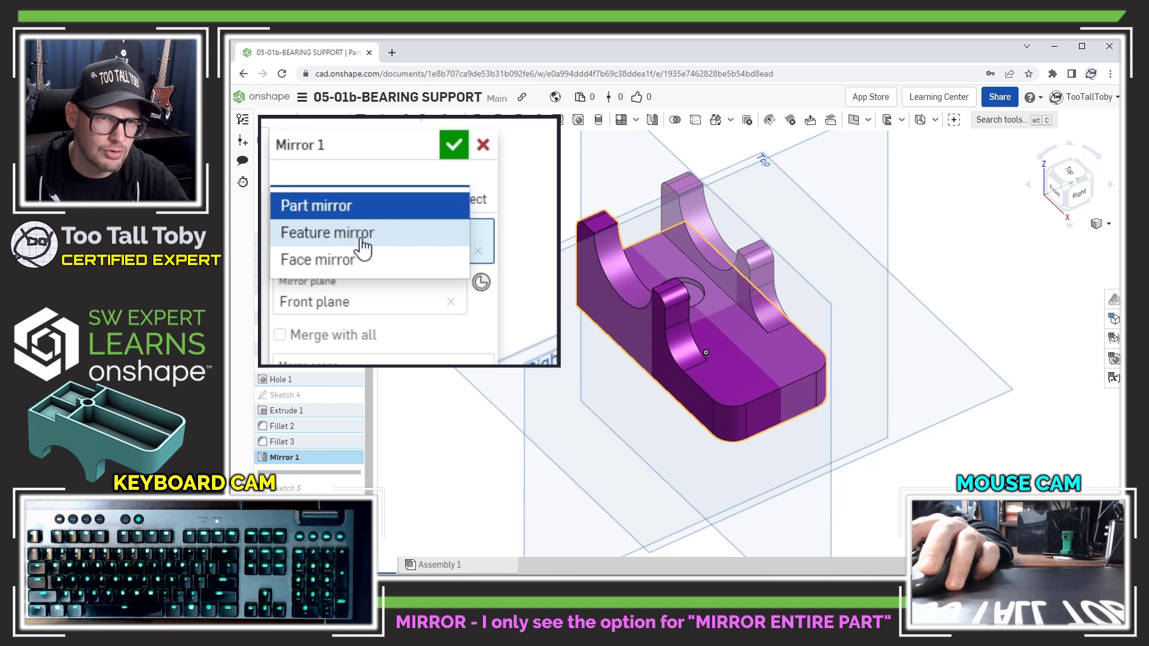
pyautogui.click(364, 246)
pyautogui.click(461, 180)
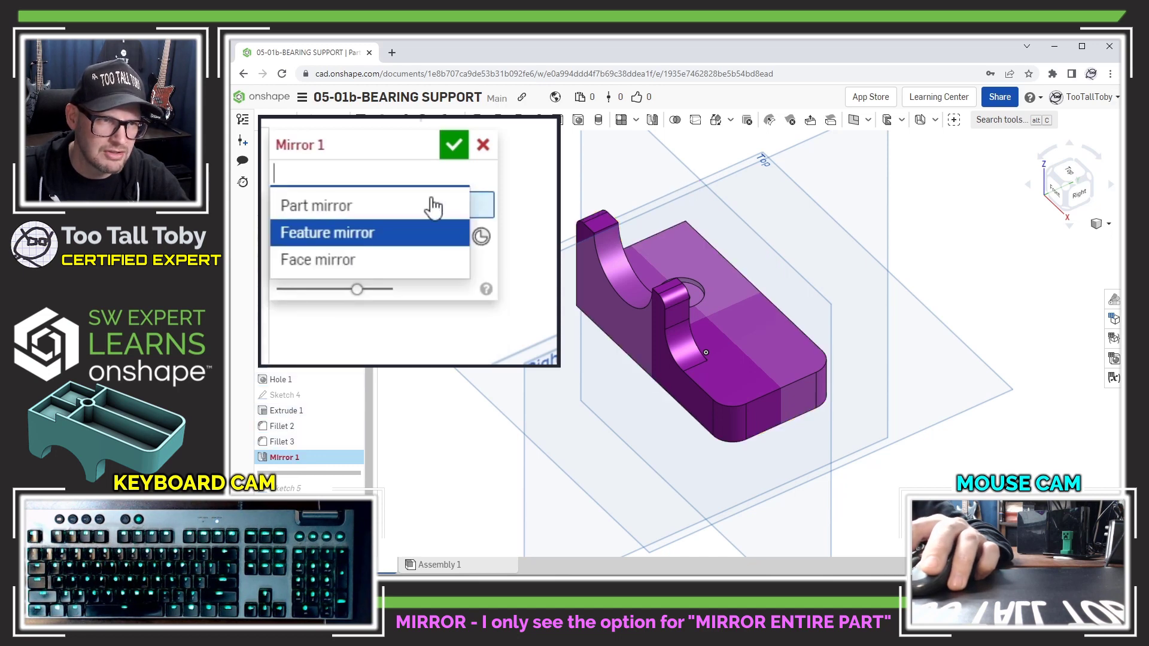
pyautogui.click(365, 261)
pyautogui.click(462, 183)
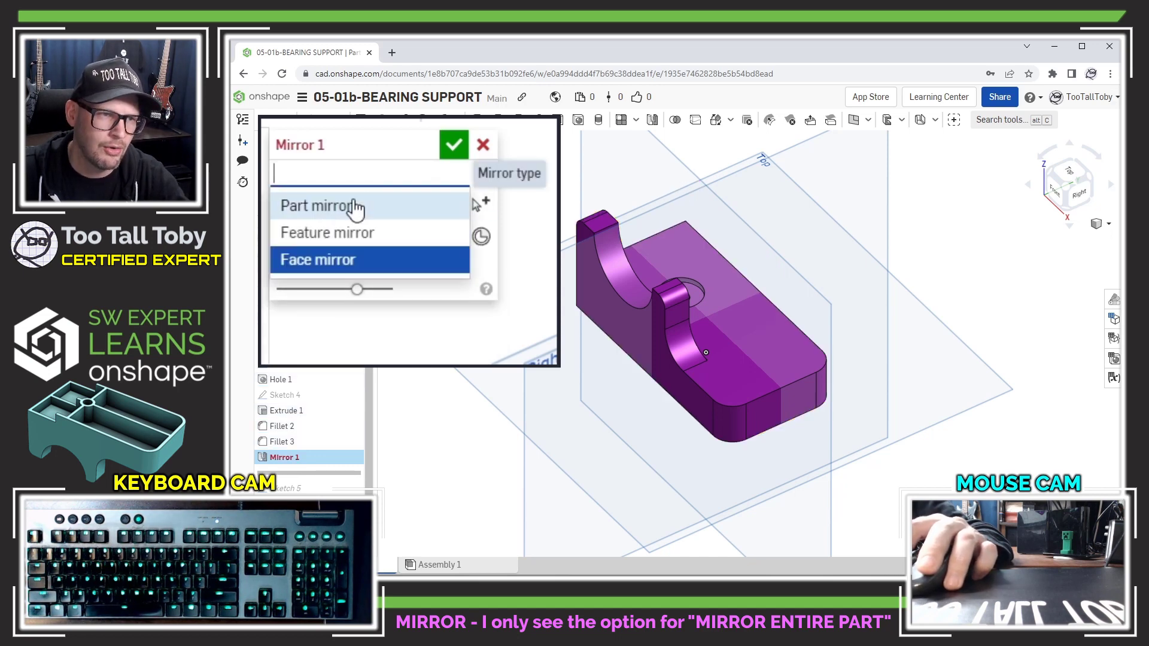
pyautogui.click(349, 204)
# Try Mirror 1 as a Feature mirror of Extrude 1, Fillet 2 and Fillet 3 about the Front plane, and discard the edit
pyautogui.click(459, 178)
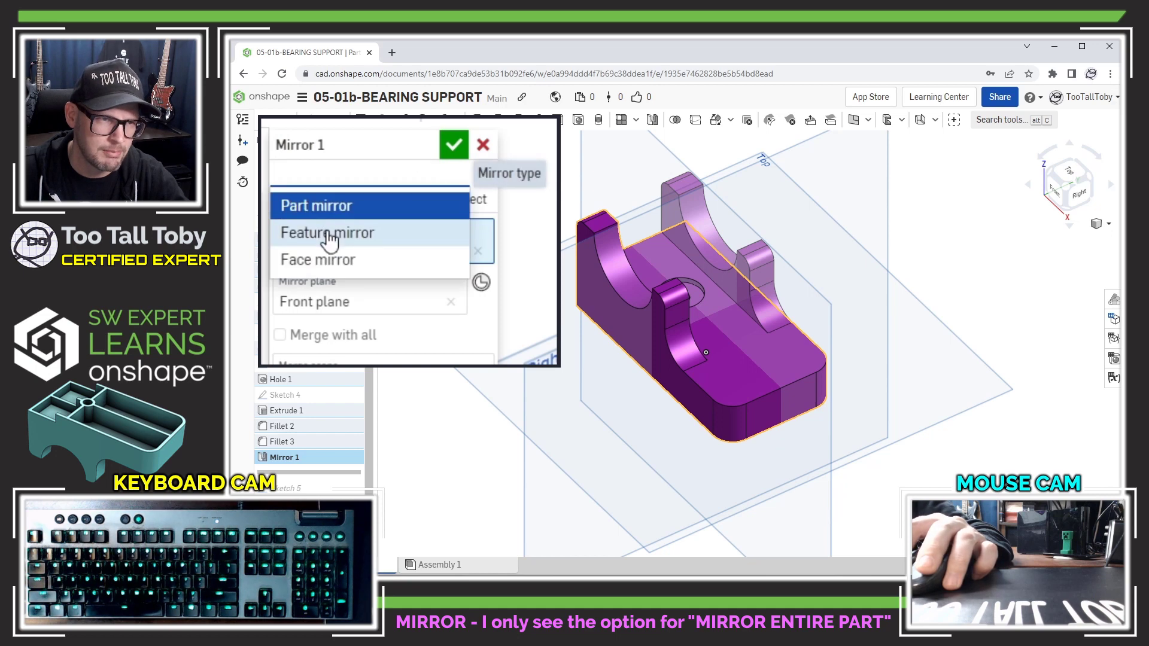
pyautogui.click(297, 235)
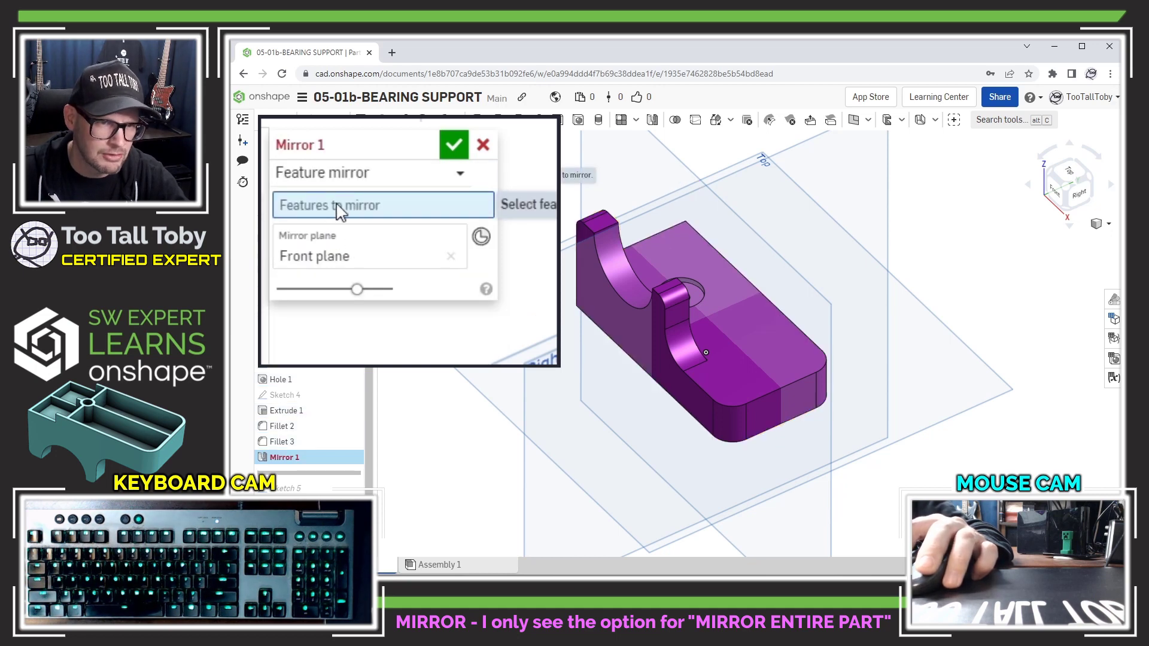
pyautogui.click(608, 259)
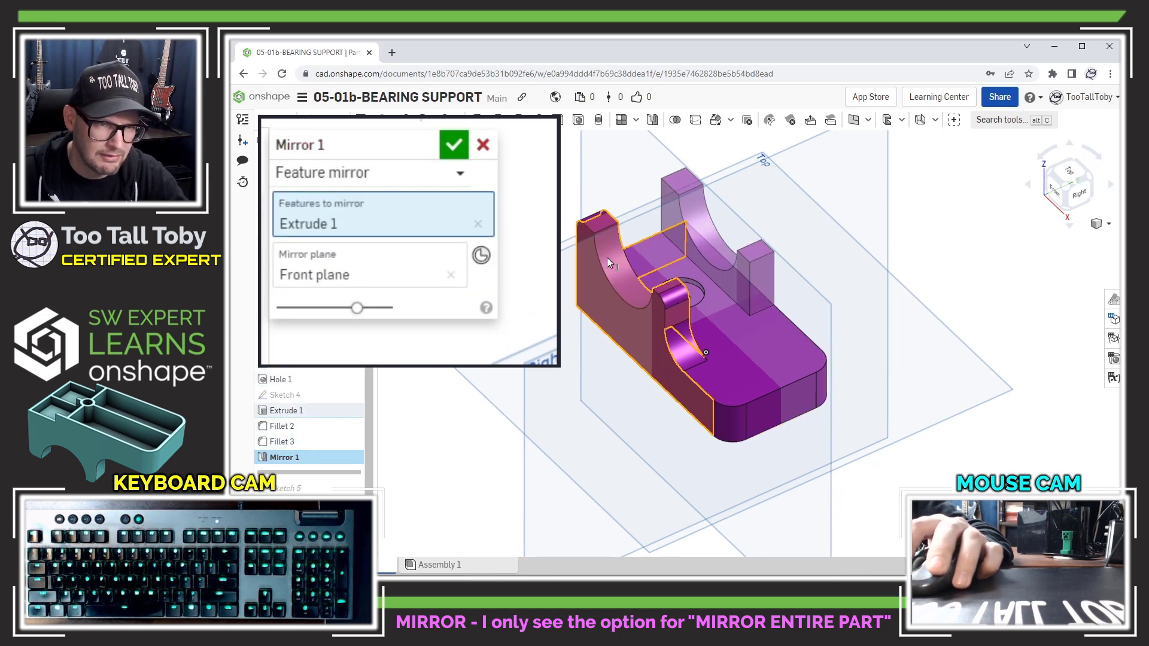
pyautogui.click(670, 299)
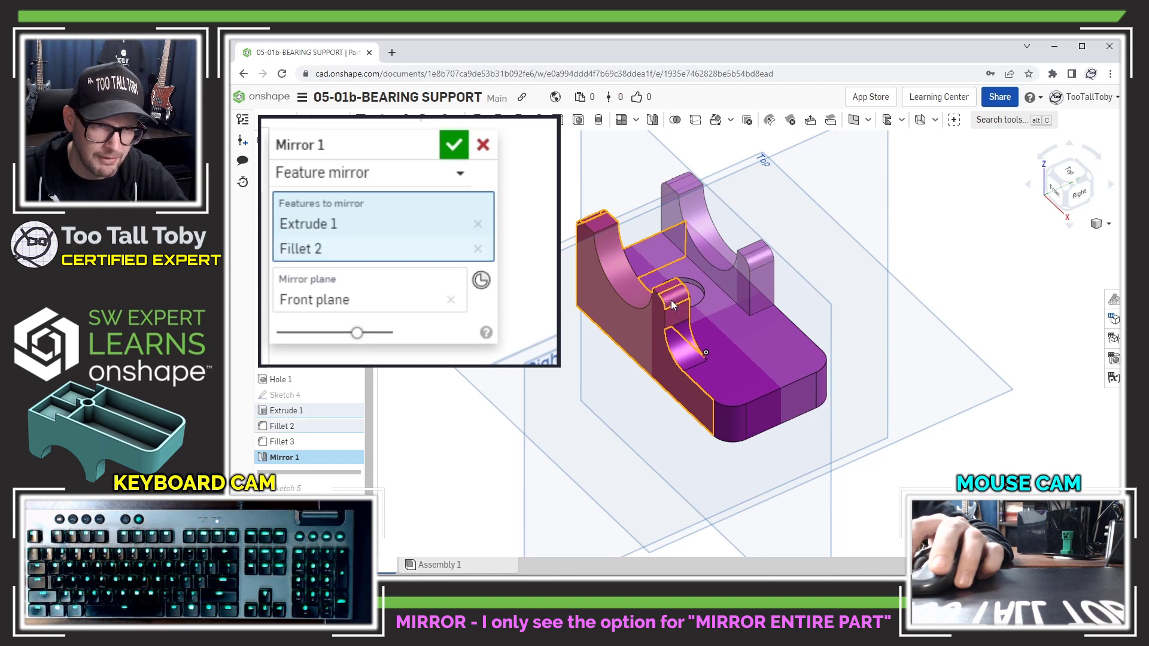
pyautogui.click(684, 357)
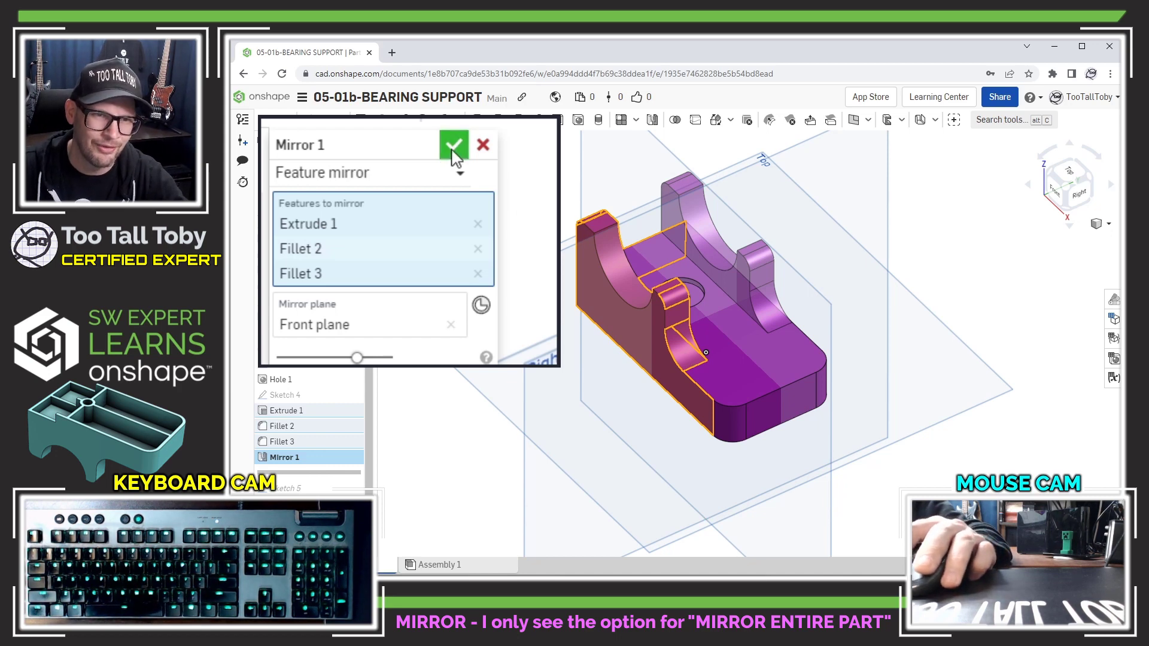
pyautogui.click(484, 142)
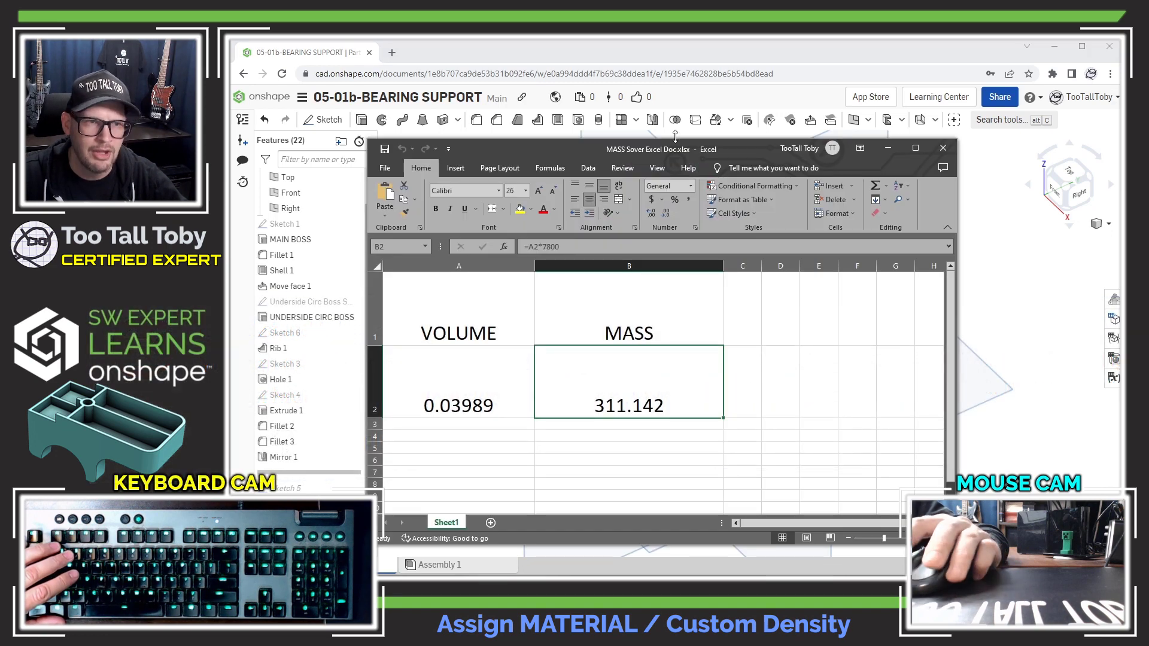
# Examine the volume-to-mass calculation in the Excel workbook and switch back to the bearing support model in Onshape
pyautogui.moveTo(587, 154); pyautogui.dragTo(734, 134)
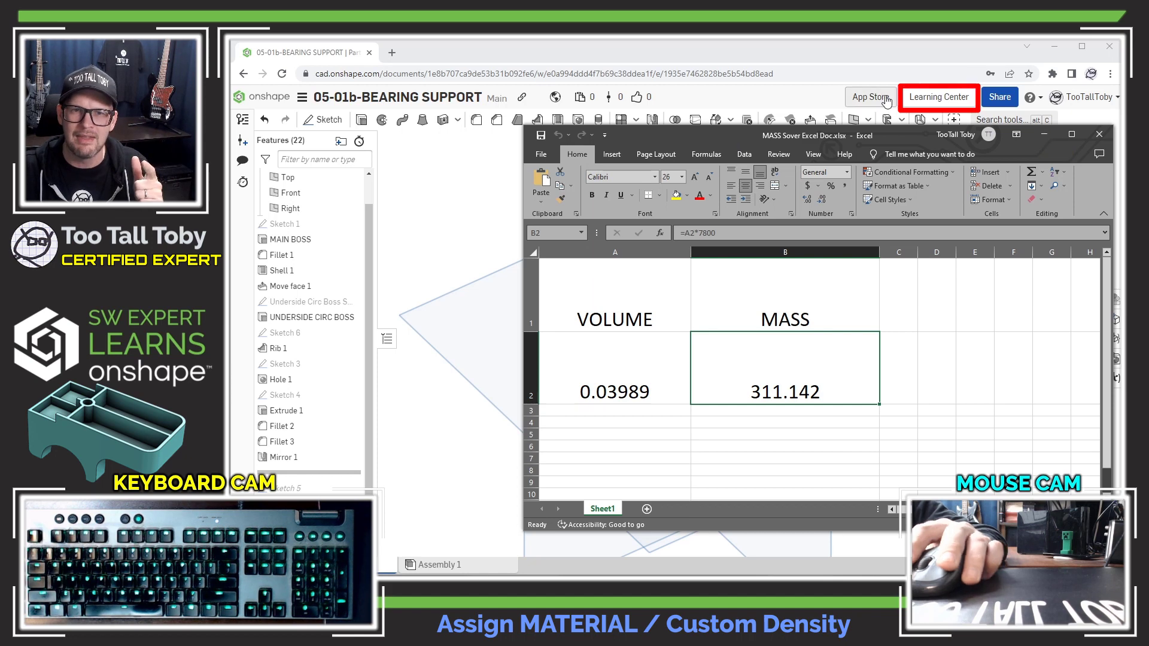
pyautogui.click(1045, 134)
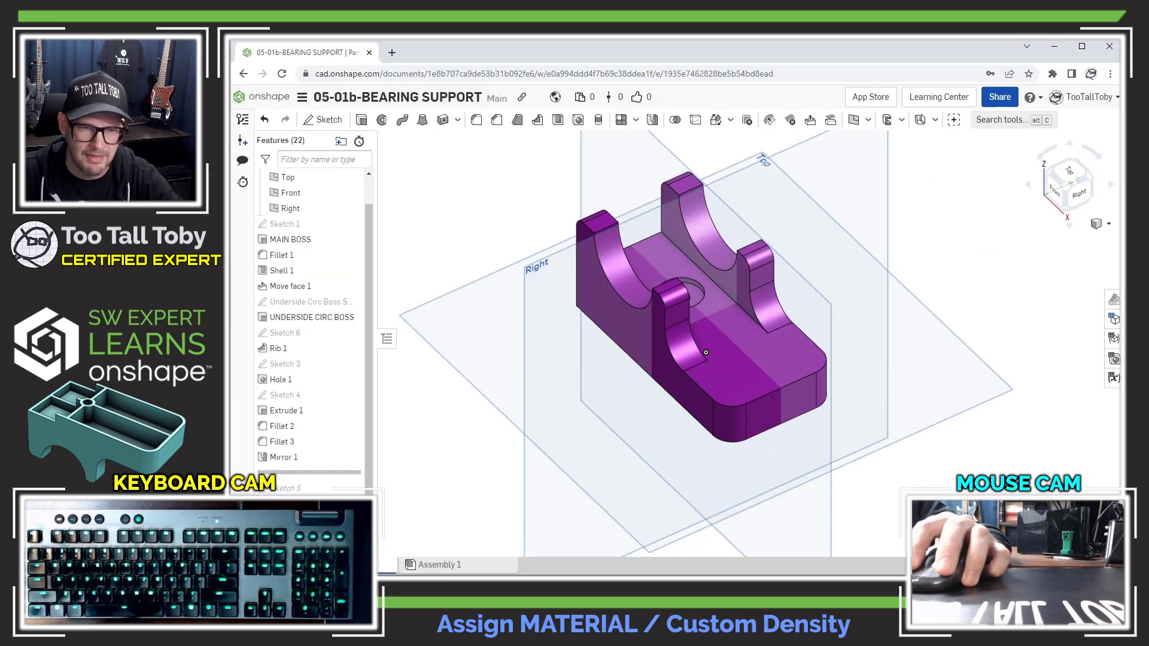
pyautogui.hotkey('alt', 'Tab')
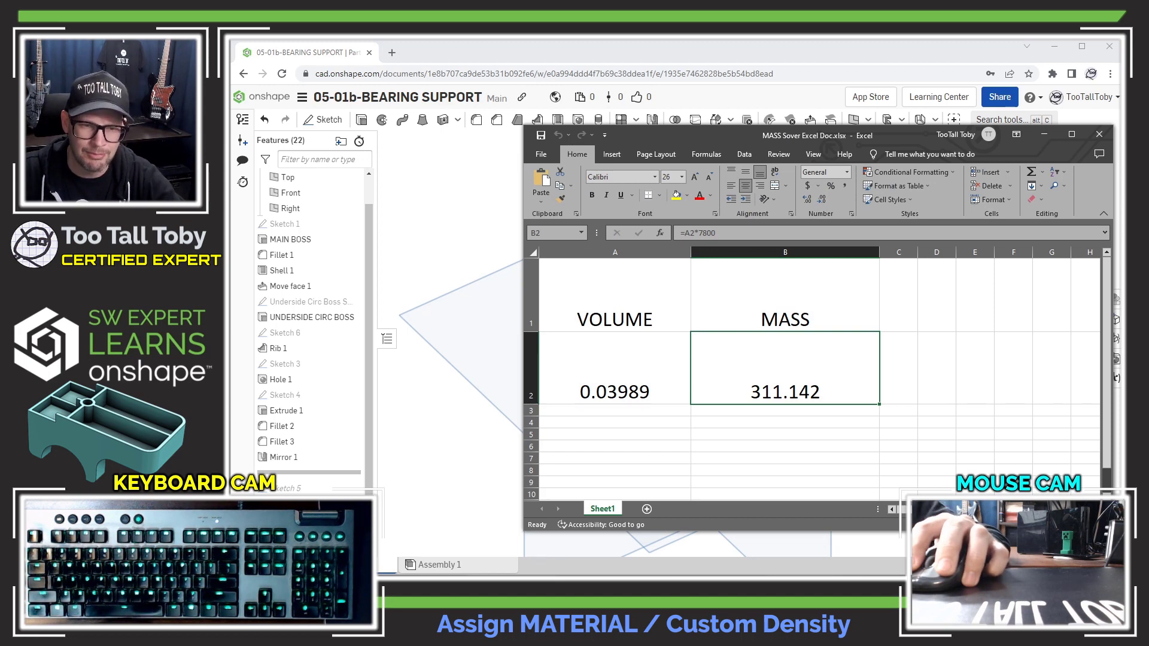
pyautogui.hotkey('alt', 'Tab')
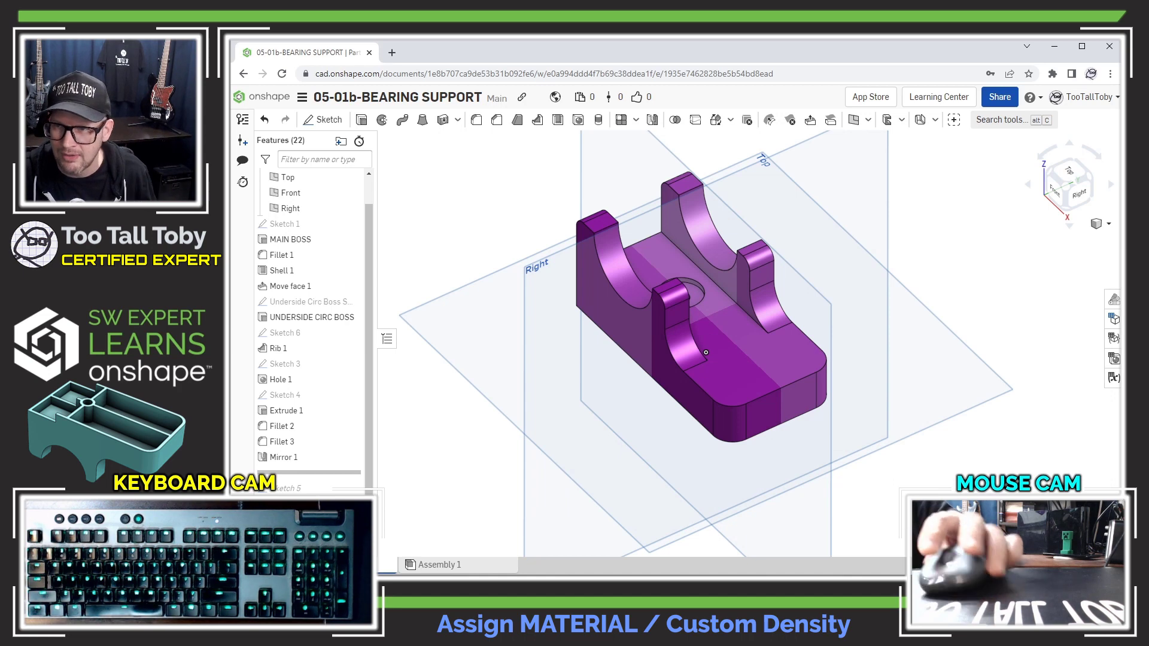
pyautogui.hotkey('alt', 'Tab')
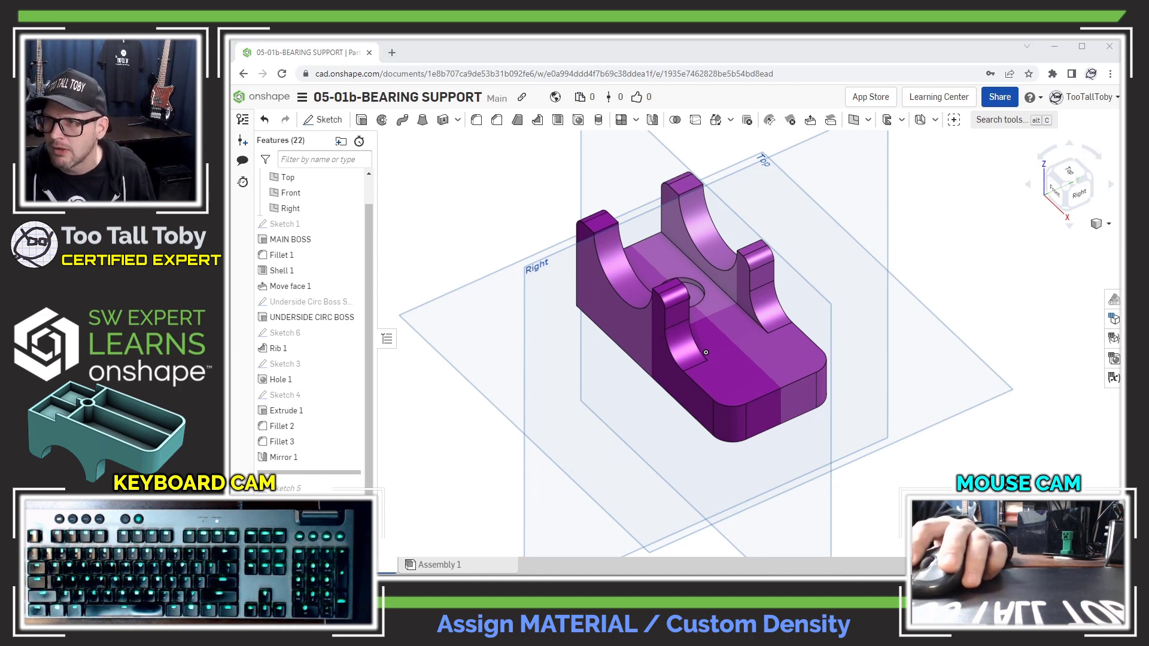
# Examine the material and density specification on the YouTube practice drawing and switch back to the bearing support model in Onshape
pyautogui.moveTo(1120, 41); pyautogui.dragTo(354, 42)
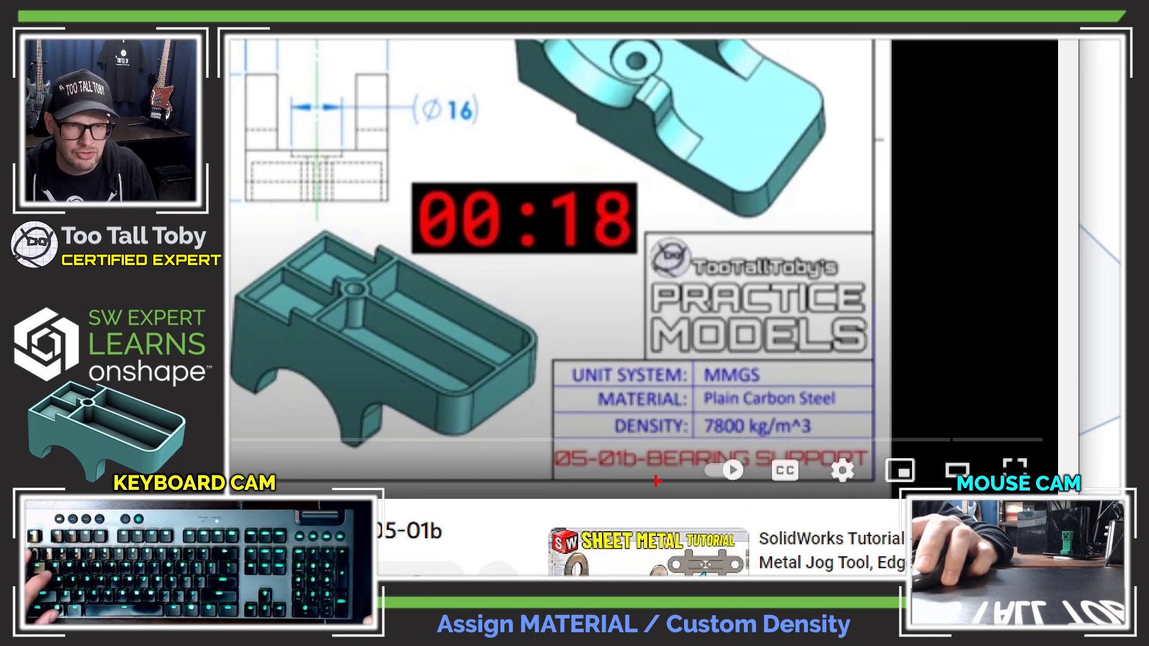
pyautogui.moveTo(607, 439)
pyautogui.mouseDown()
pyautogui.moveTo(721, 451)
pyautogui.moveTo(829, 448)
pyautogui.mouseUp()
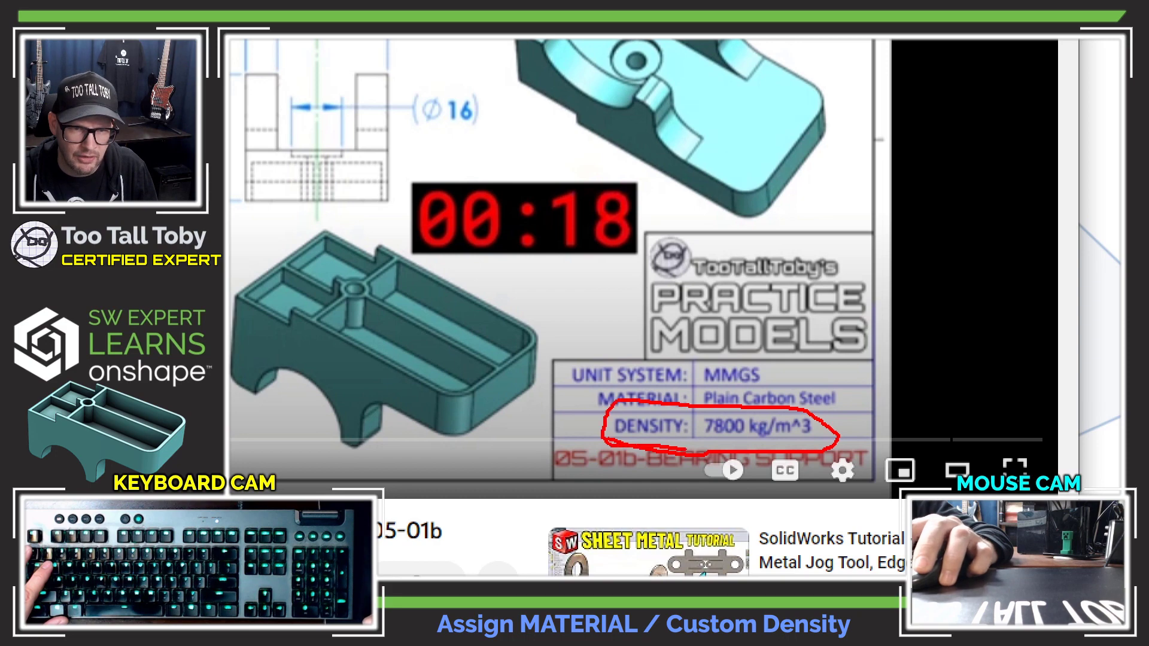
pyautogui.press('Escape')
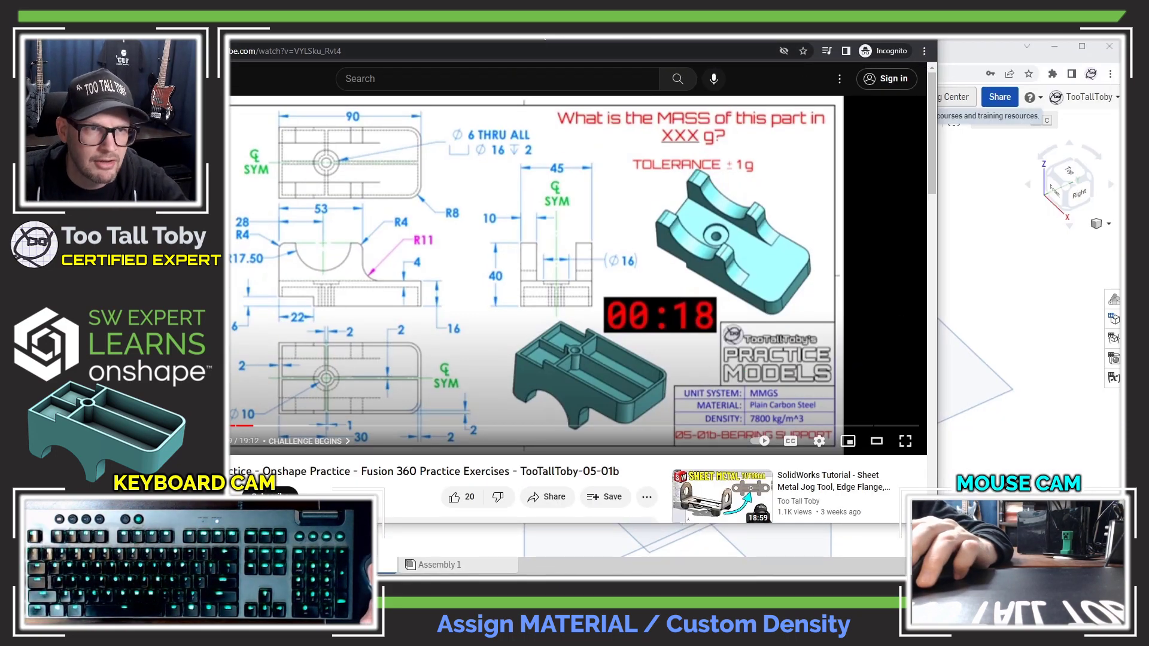
pyautogui.hotkey('alt', 'Tab')
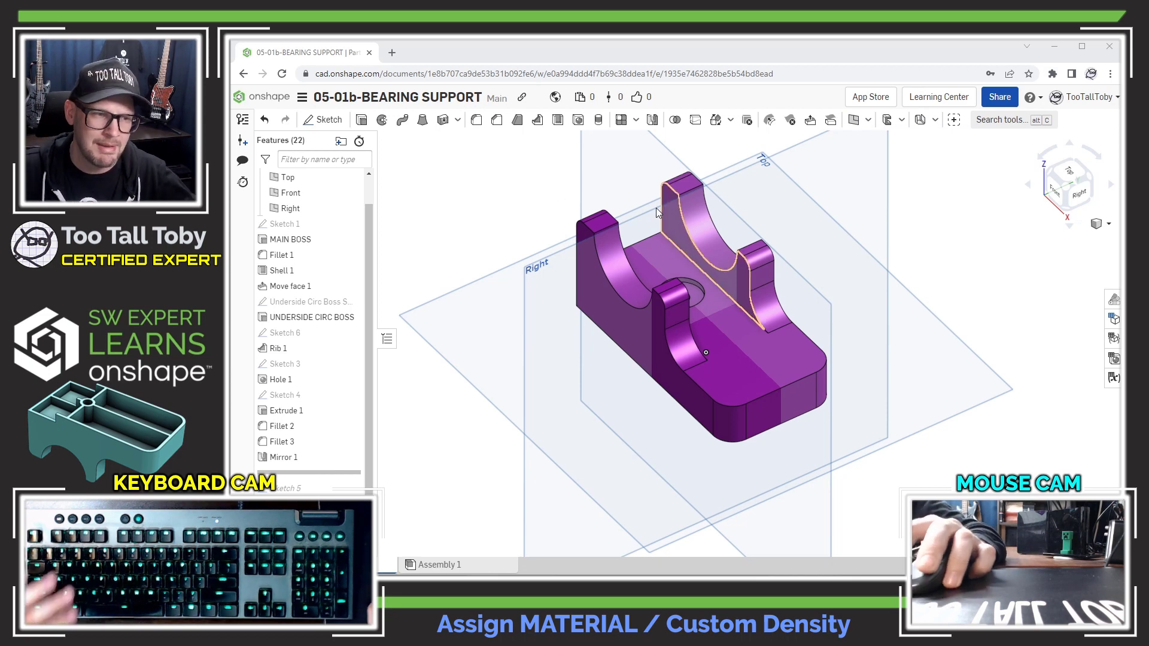
# Enlarge the Parts list beneath the feature history to give Part 1 more room
pyautogui.click(367, 317)
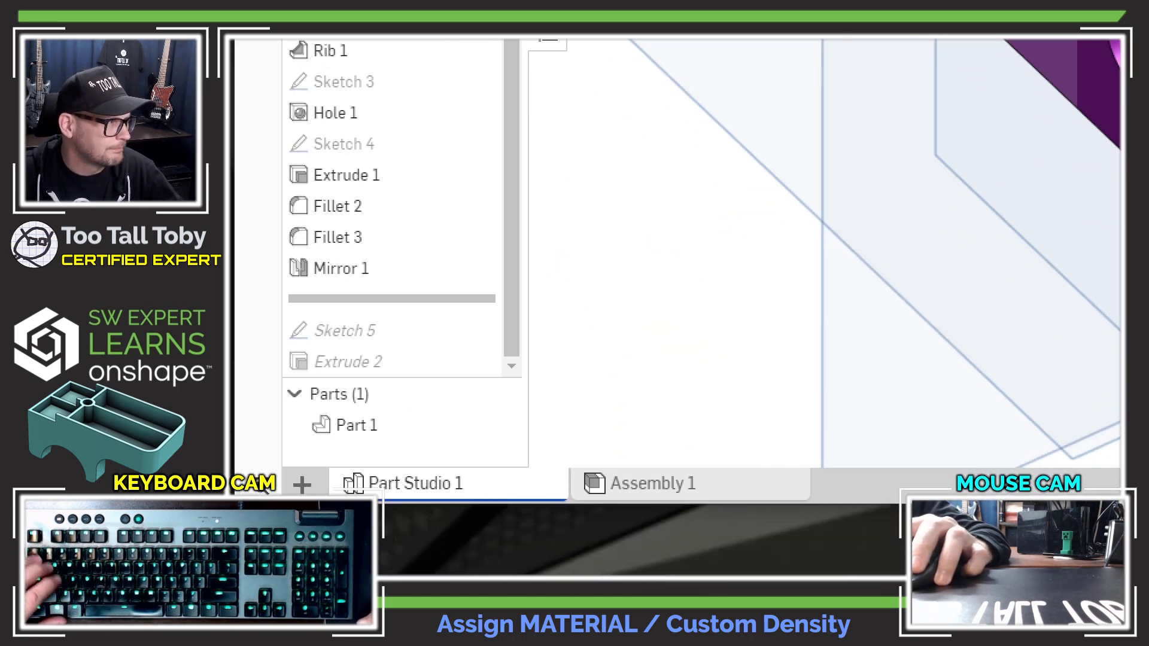
pyautogui.moveTo(378, 421); pyautogui.dragTo(627, 329)
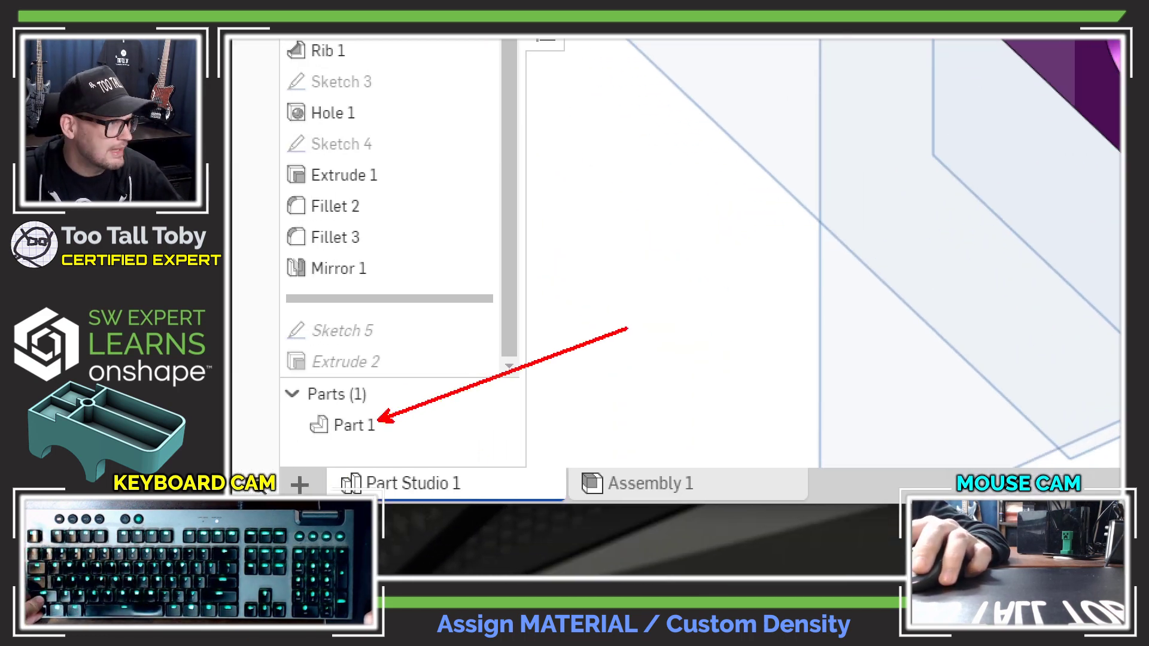
pyautogui.press('Escape')
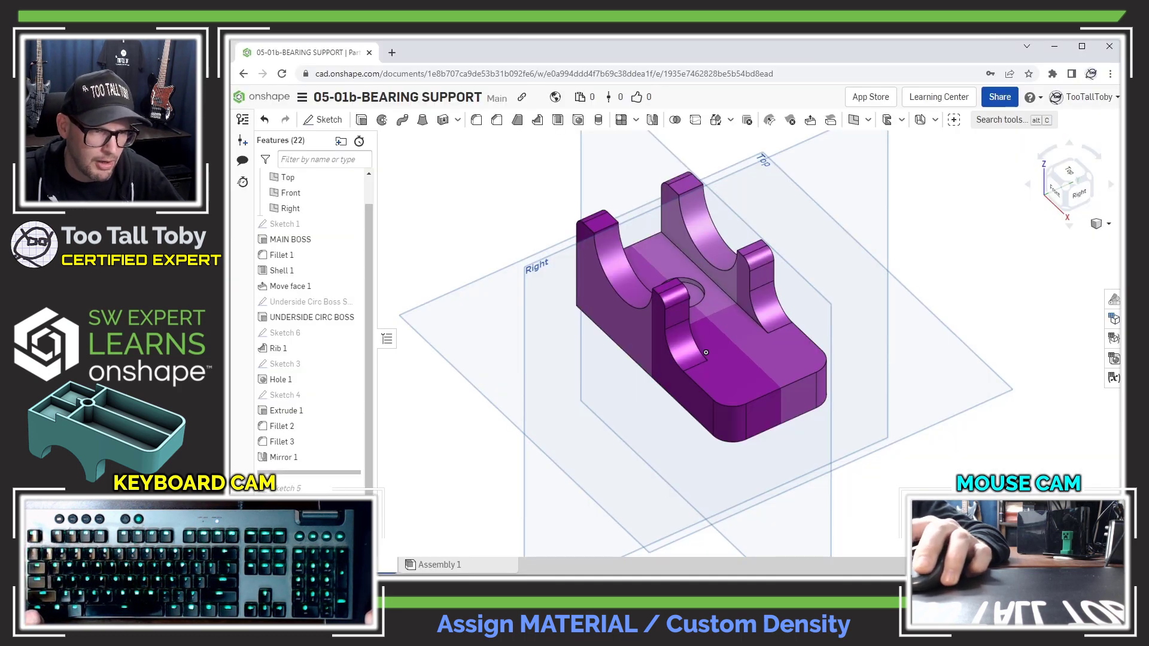
pyautogui.moveTo(339, 472); pyautogui.dragTo(338, 277)
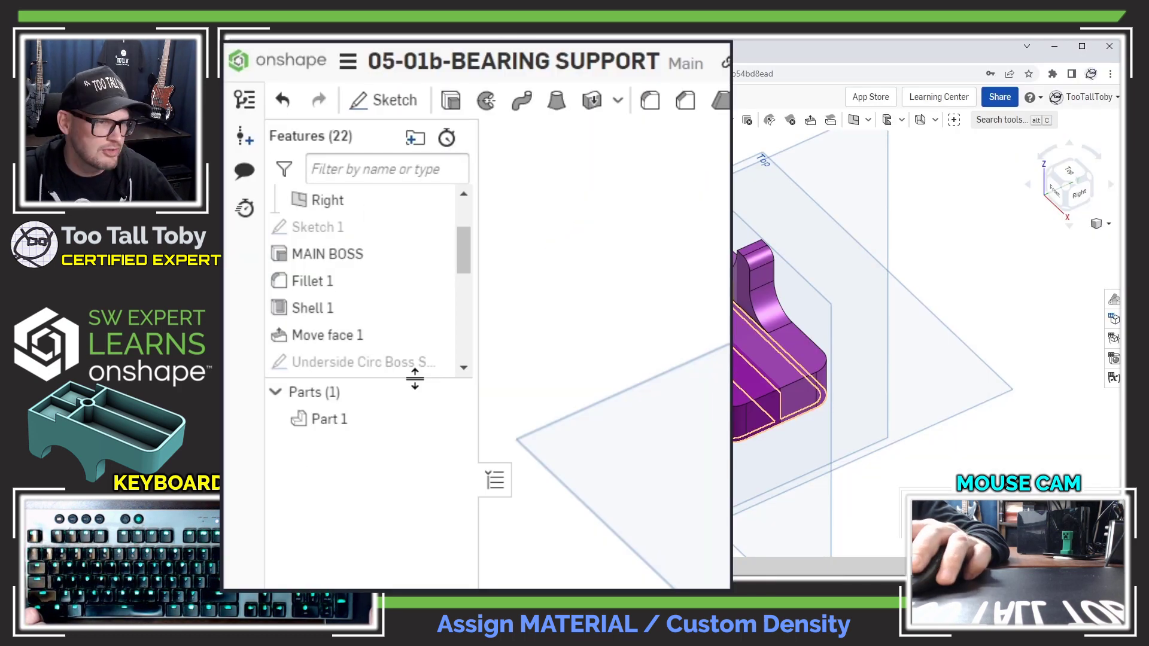
# Assign Carbon Steel from the Onshape Material Library to Part 1
pyautogui.rightClick(326, 430)
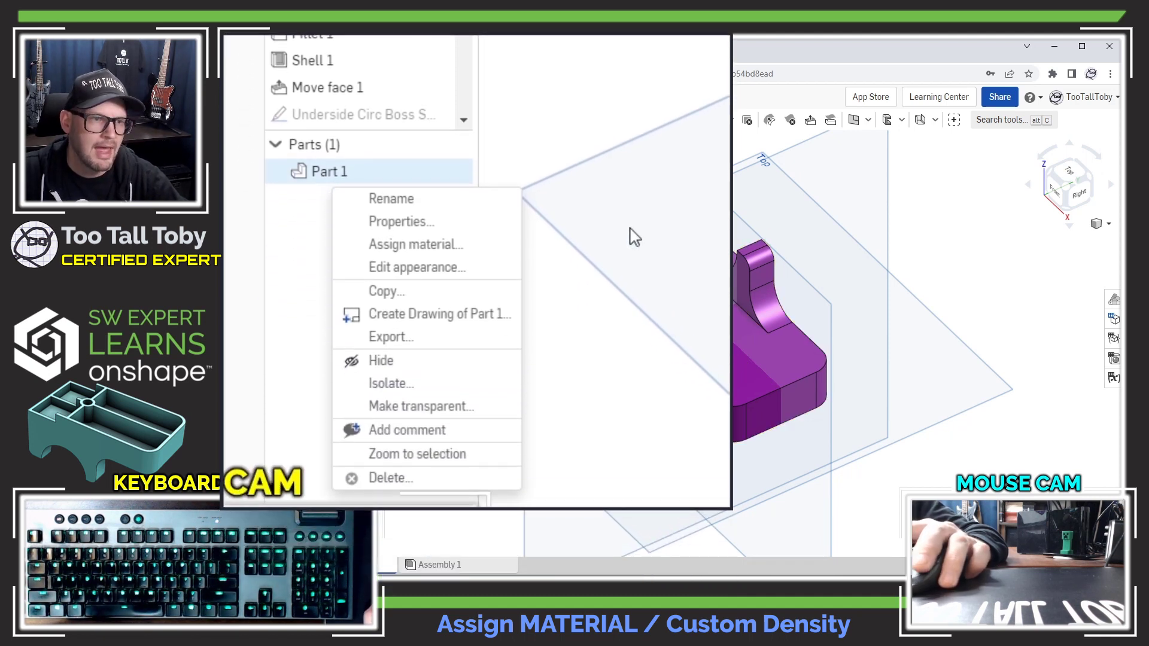
pyautogui.click(439, 245)
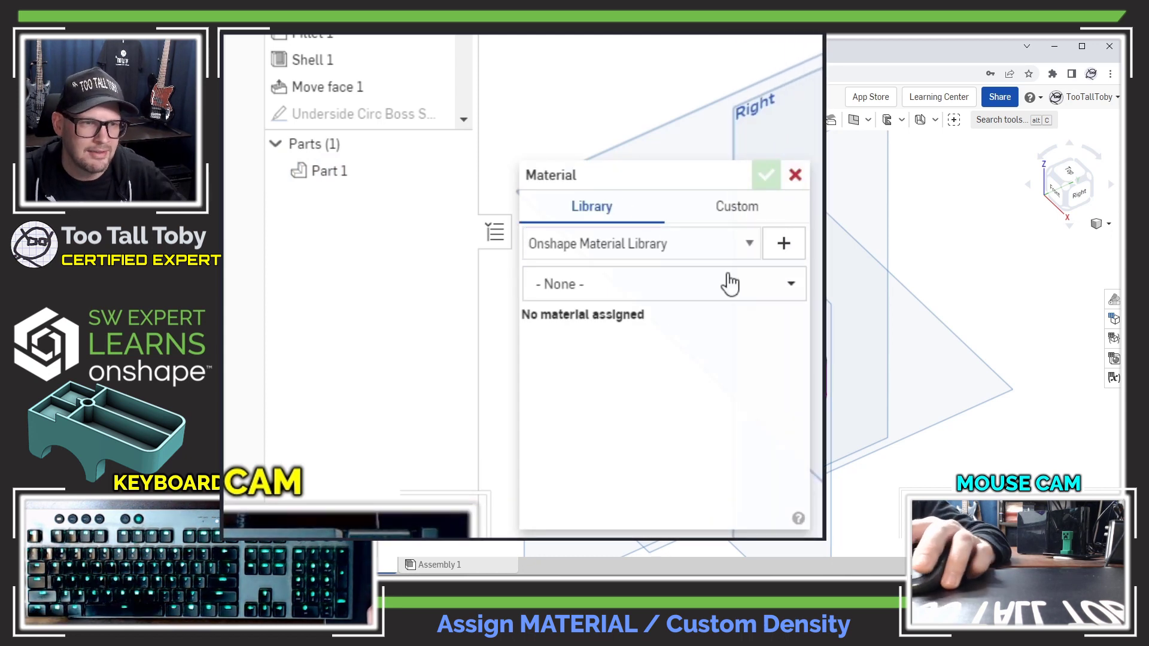
pyautogui.click(621, 294)
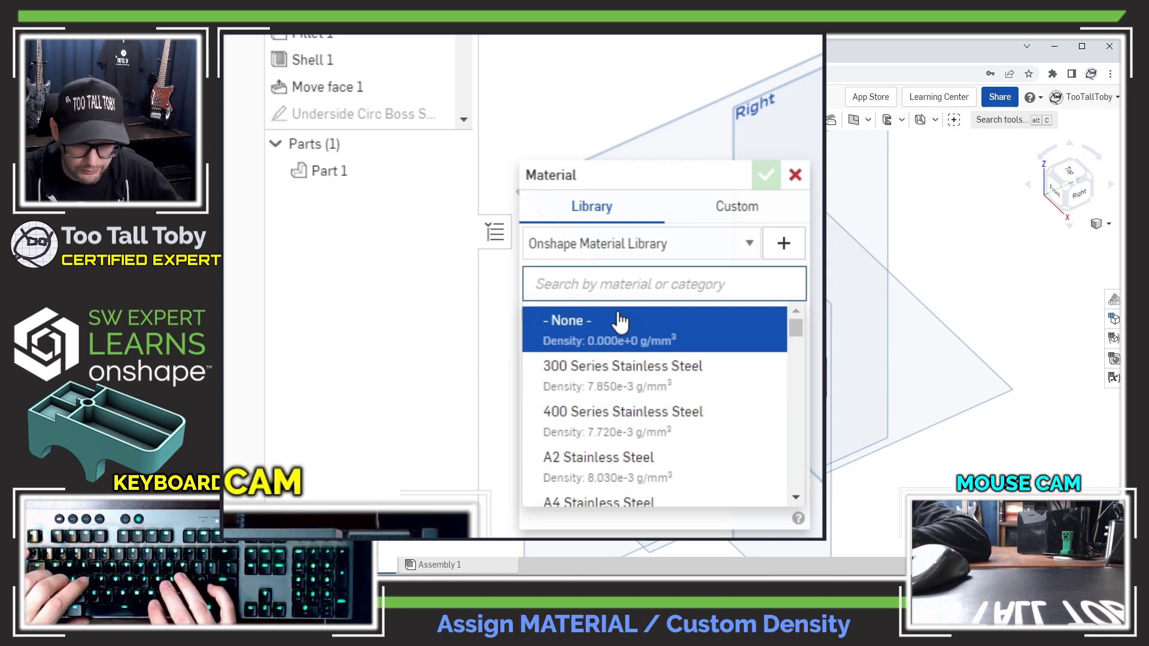
pyautogui.write('steel')
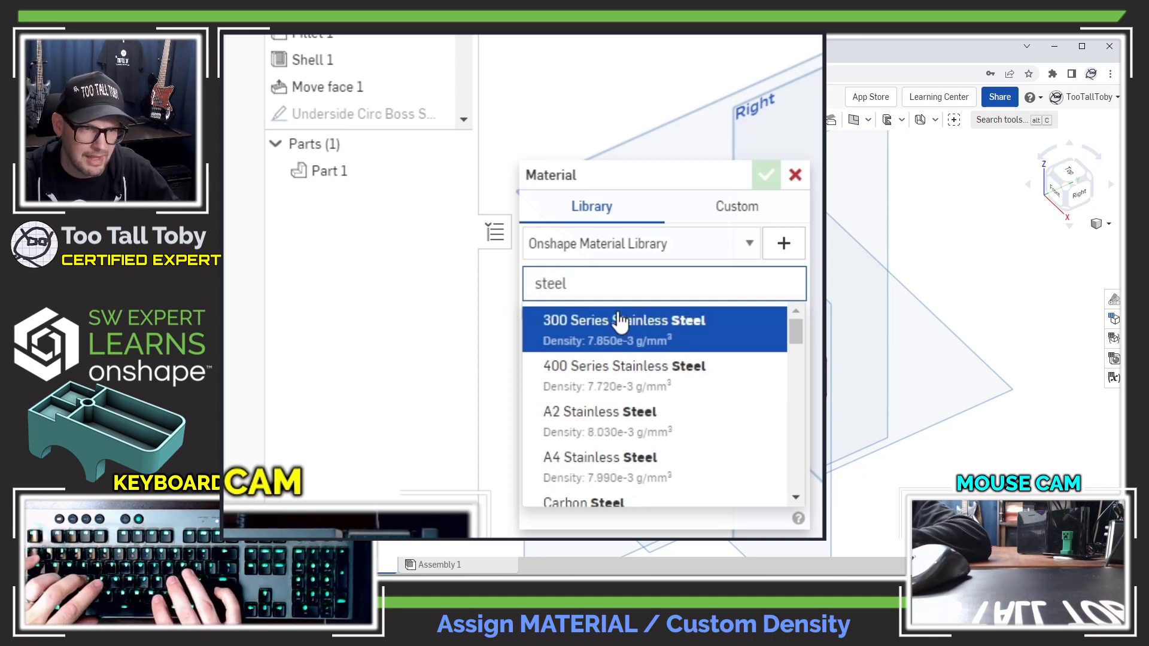
pyautogui.press('BackSpace')
pyautogui.press('BackSpace')
pyautogui.press('BackSpace')
pyautogui.press('BackSpace')
pyautogui.press('BackSpace')
pyautogui.write('car')
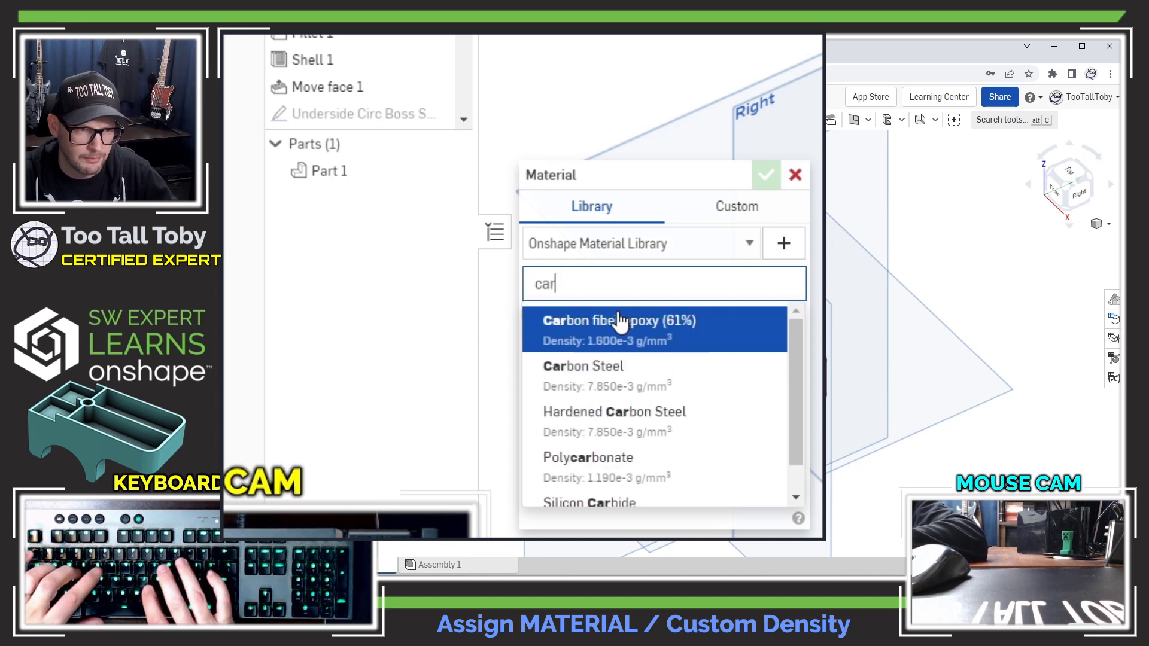
pyautogui.write('bon steel')
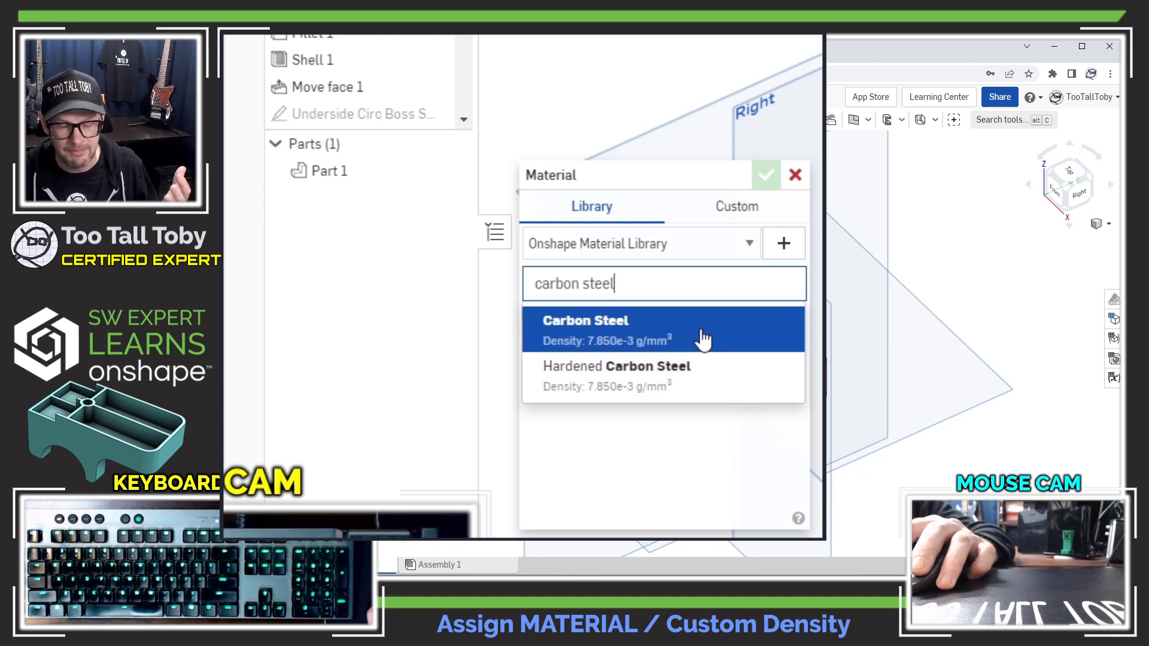
pyautogui.click(623, 335)
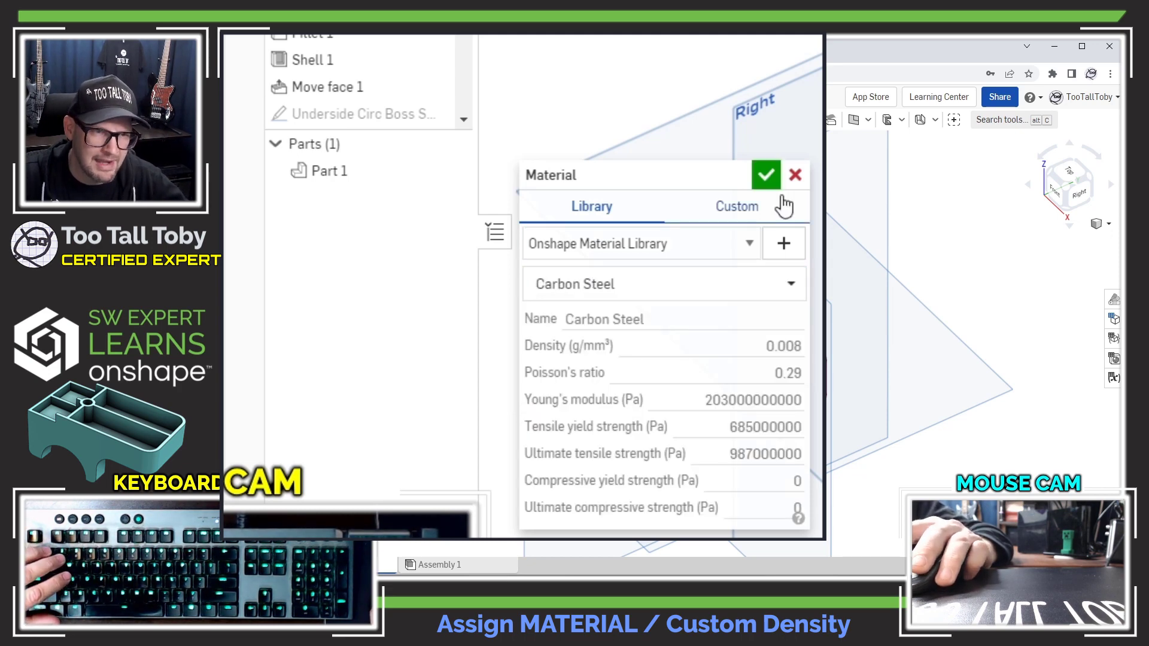
pyautogui.click(768, 175)
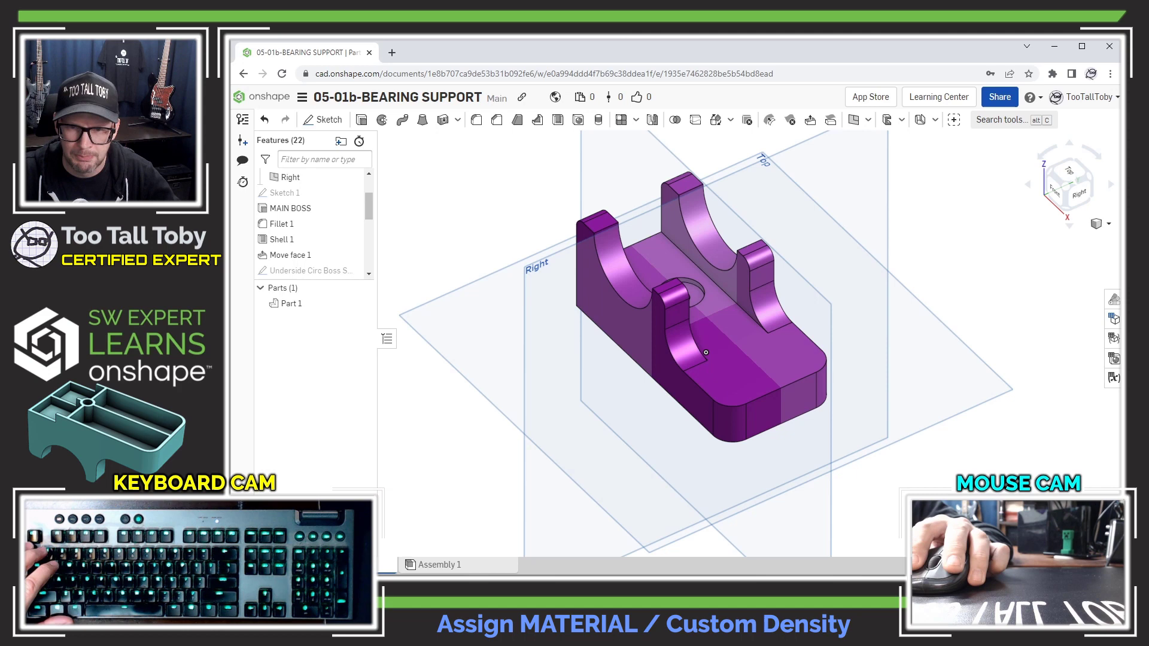
# Measure the mass properties of Part 1 and close the read-out
pyautogui.hotkey('shift', 'm')
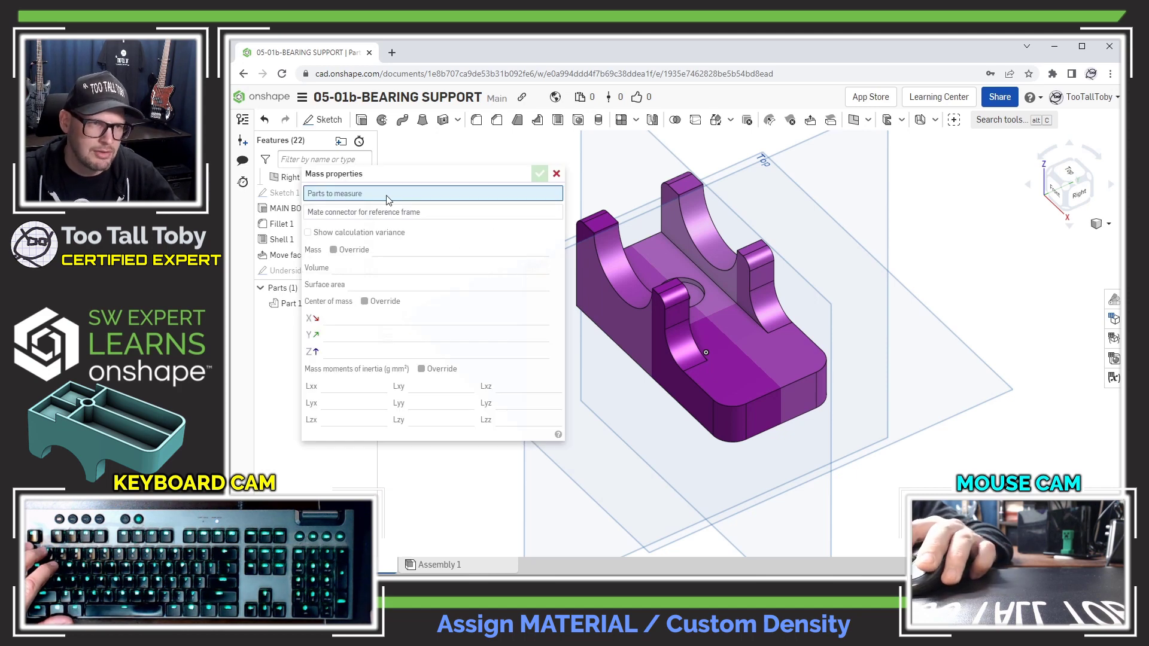
pyautogui.click(723, 320)
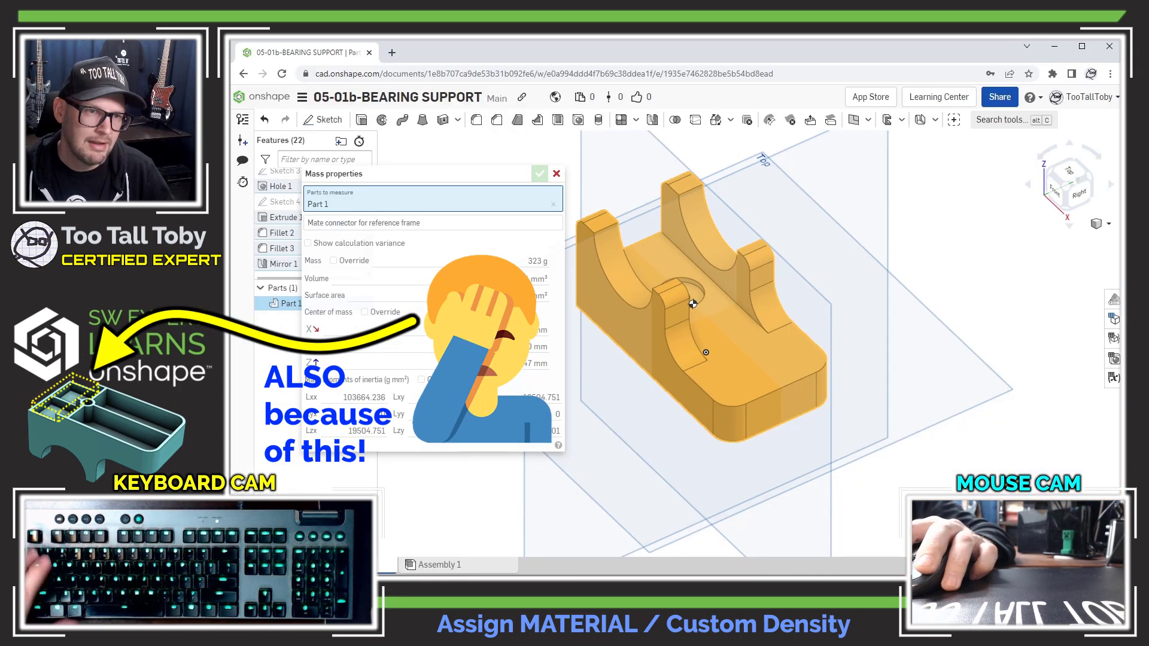
pyautogui.press('Escape')
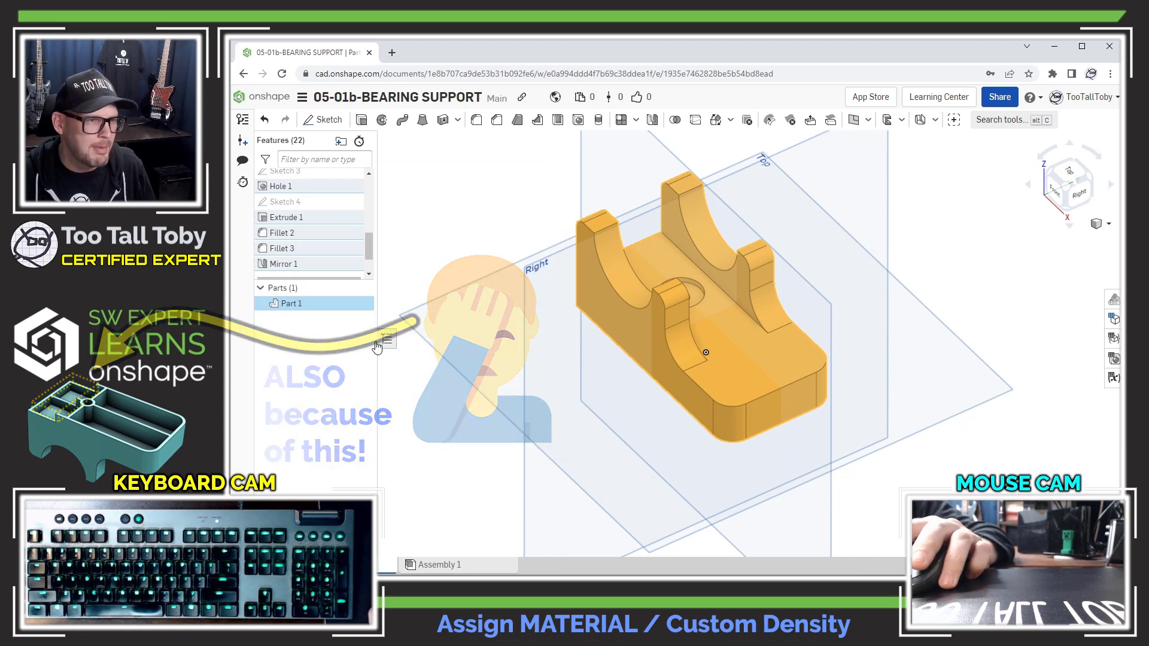
# Edit Part 1's material, switching to a custom definition with a density of 0.0078 g/mm³
pyautogui.rightClick(299, 307)
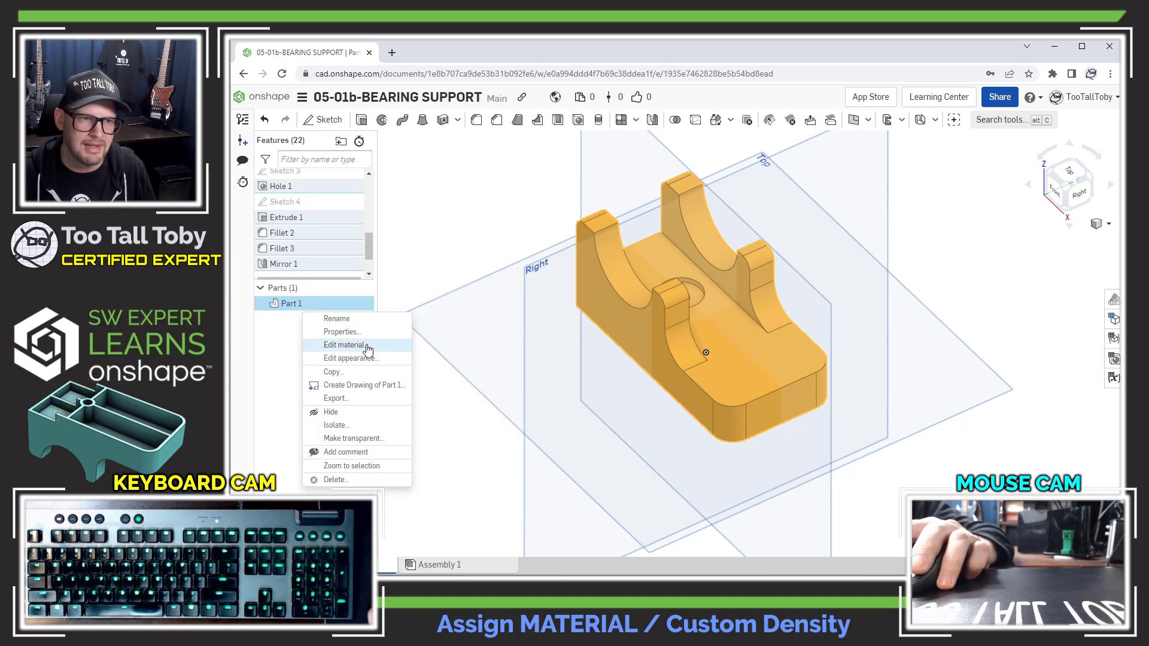
pyautogui.click(366, 346)
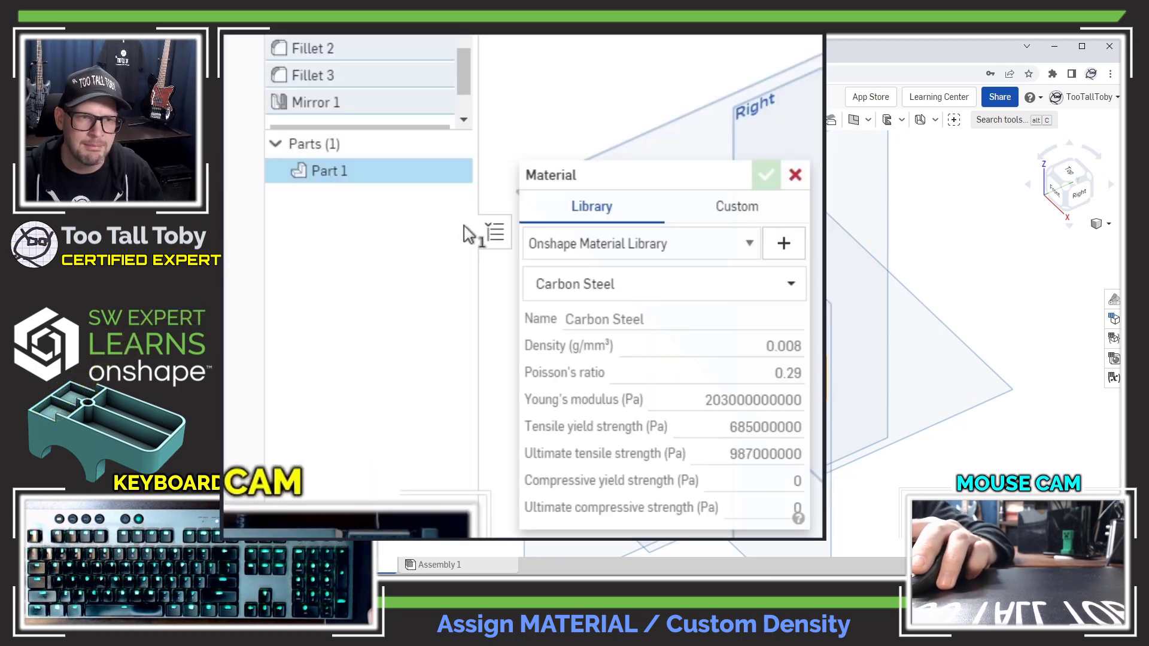
pyautogui.click(737, 211)
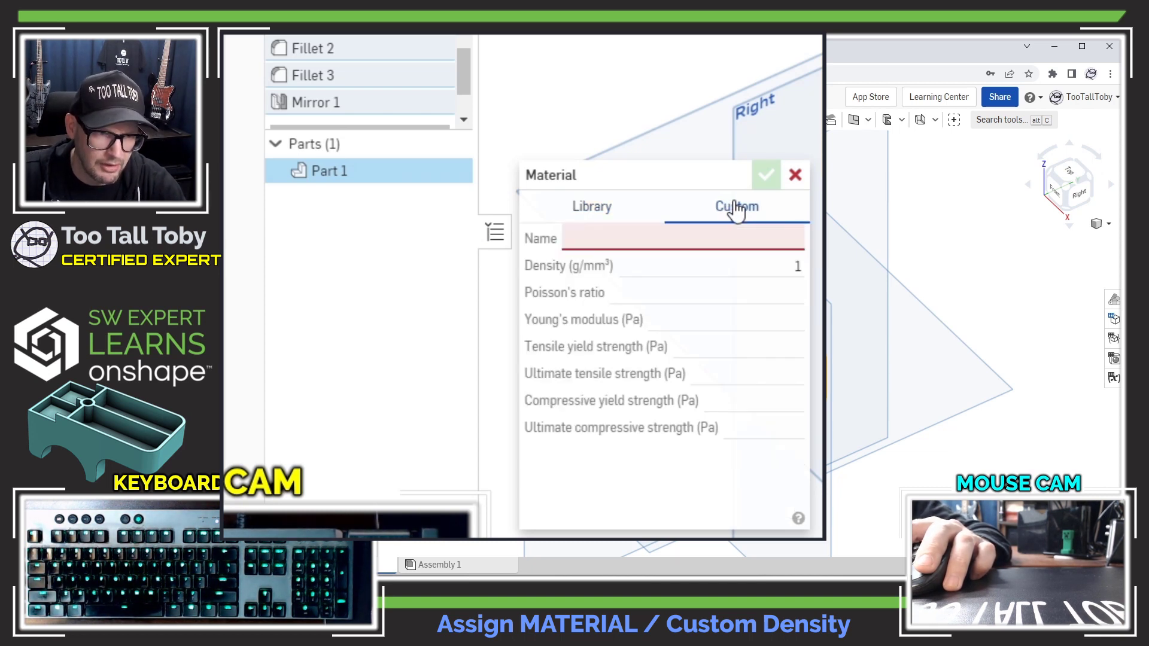
pyautogui.click(787, 266)
pyautogui.doubleClick(799, 266)
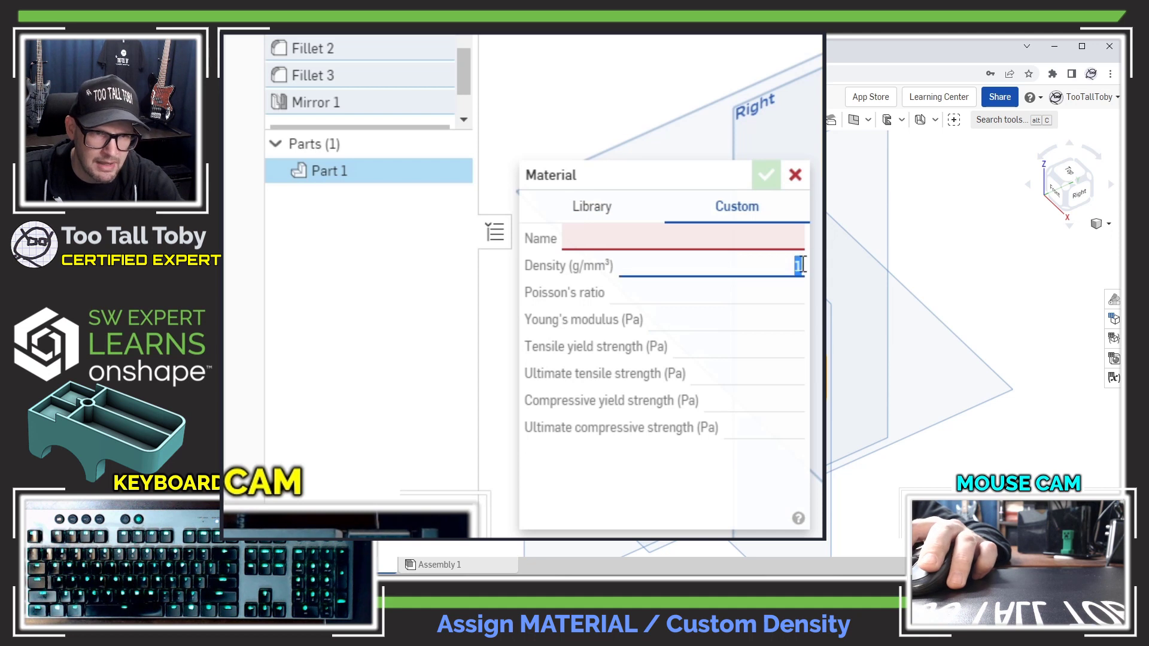
pyautogui.write('0.0078')
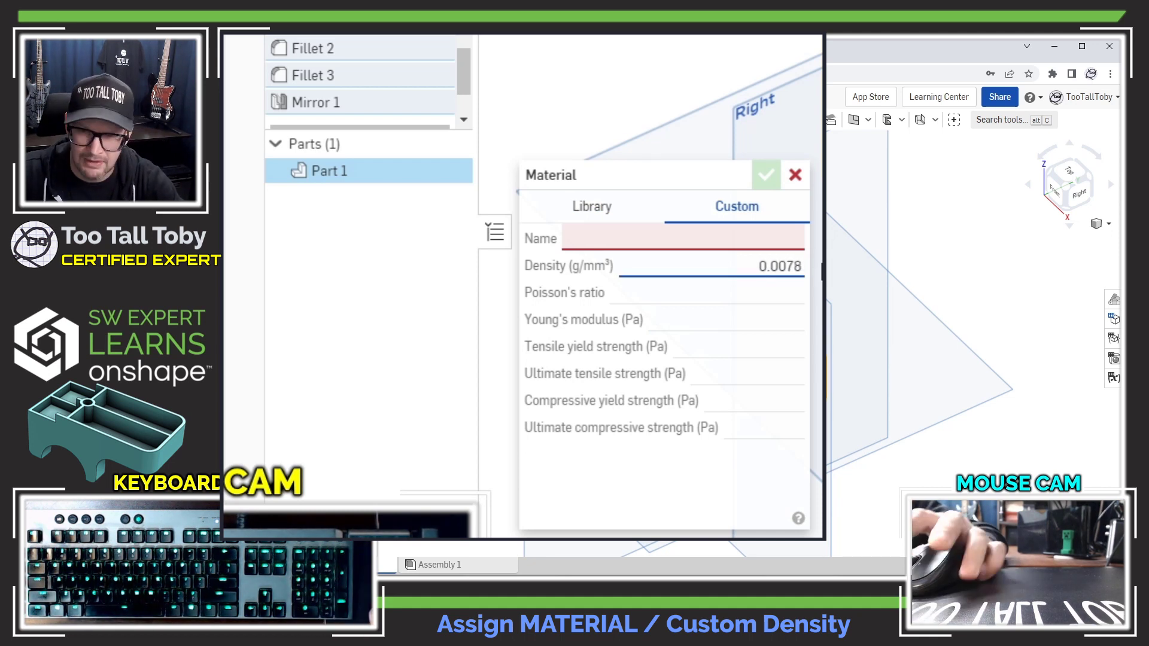
pyautogui.press('Return')
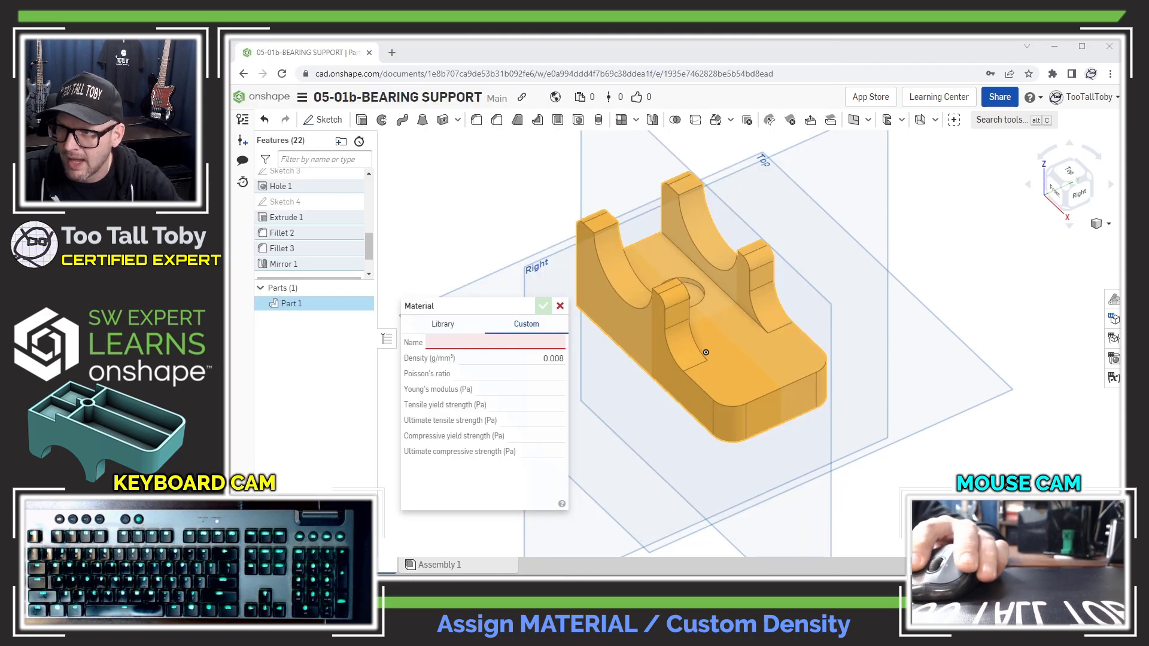
# Check the density on the YouTube practice drawing and re-enter 0.0078 g/mm³ for Part 1's custom material in Onshape
pyautogui.hotkey('alt', 'Tab')
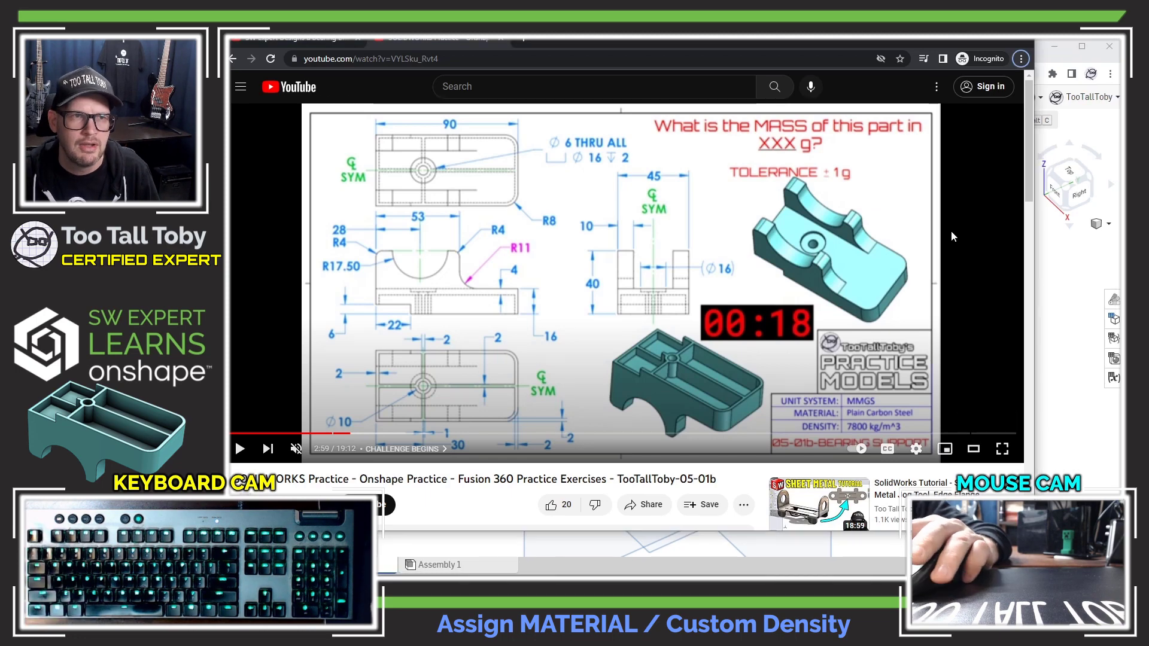
pyautogui.moveTo(692, 41); pyautogui.dragTo(1148, 57)
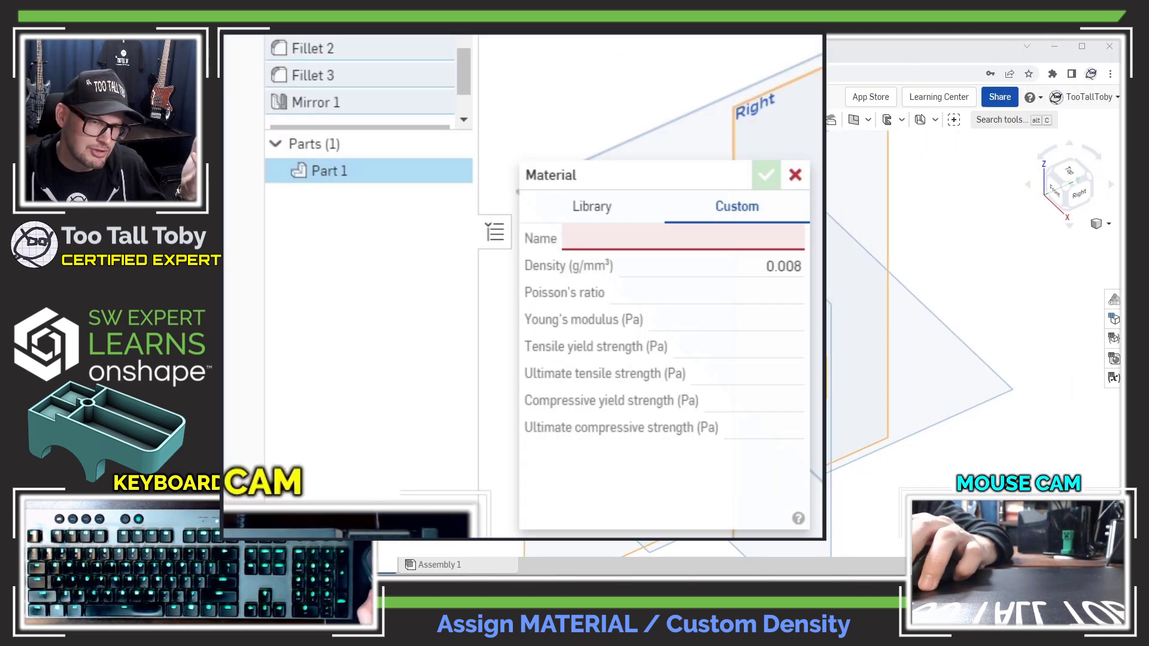
pyautogui.doubleClick(788, 269)
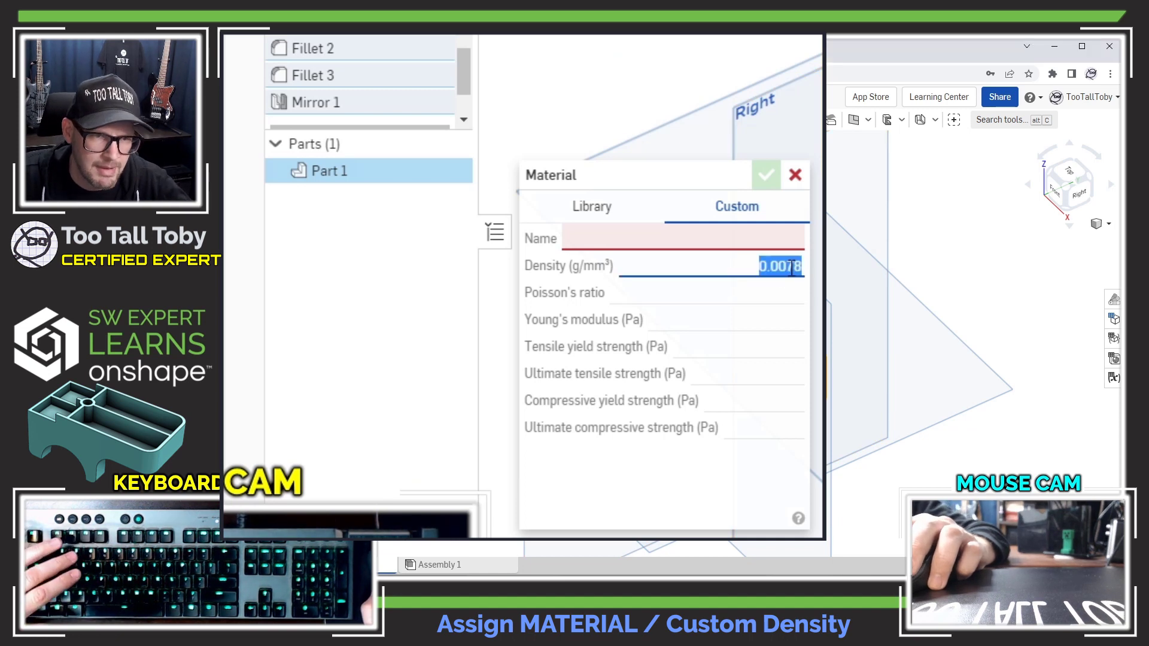
pyautogui.write('0.0078')
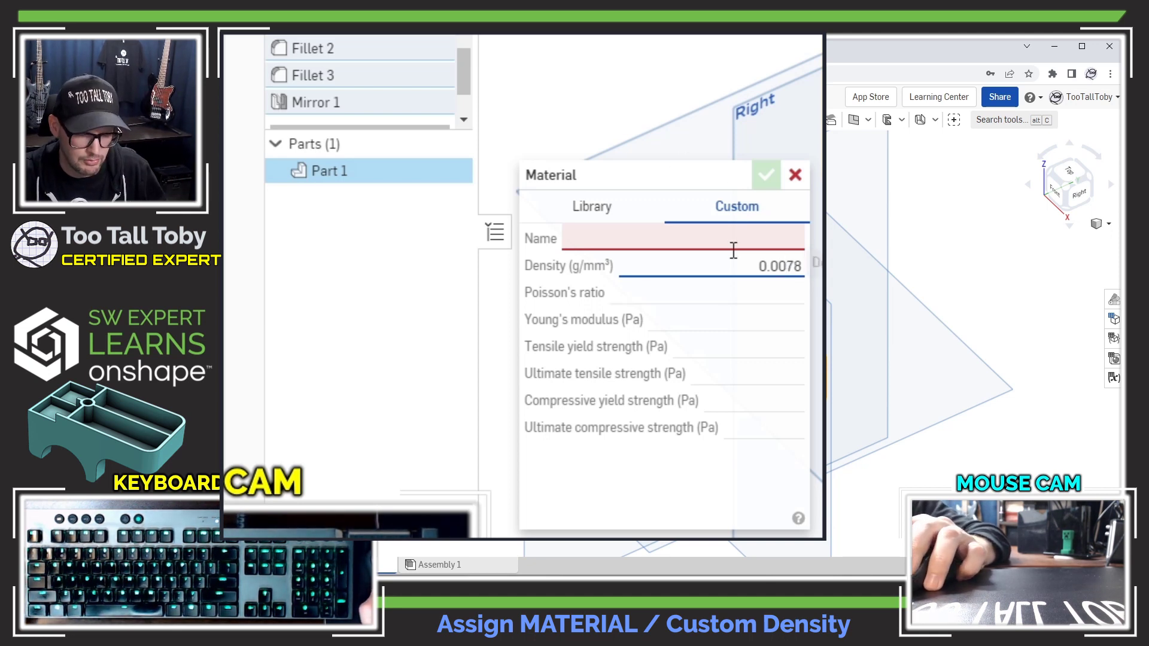
pyautogui.press('Tab')
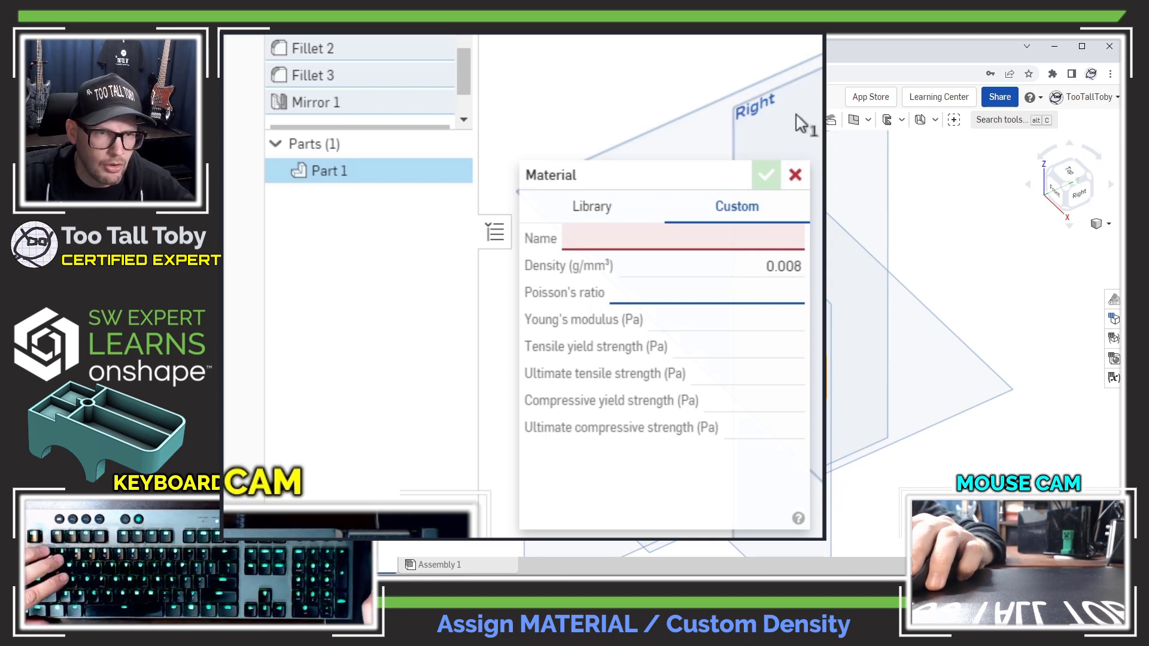
pyautogui.click(765, 176)
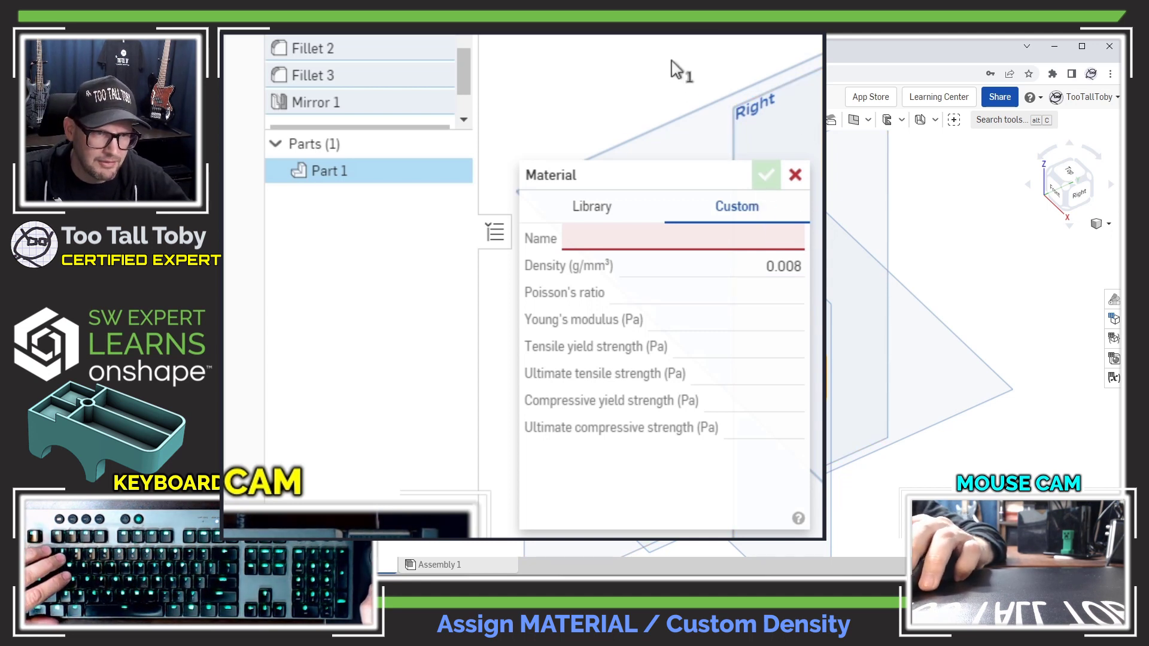
# Name the custom material TTT-PLAIN CARBON STEEL
pyautogui.click(668, 239)
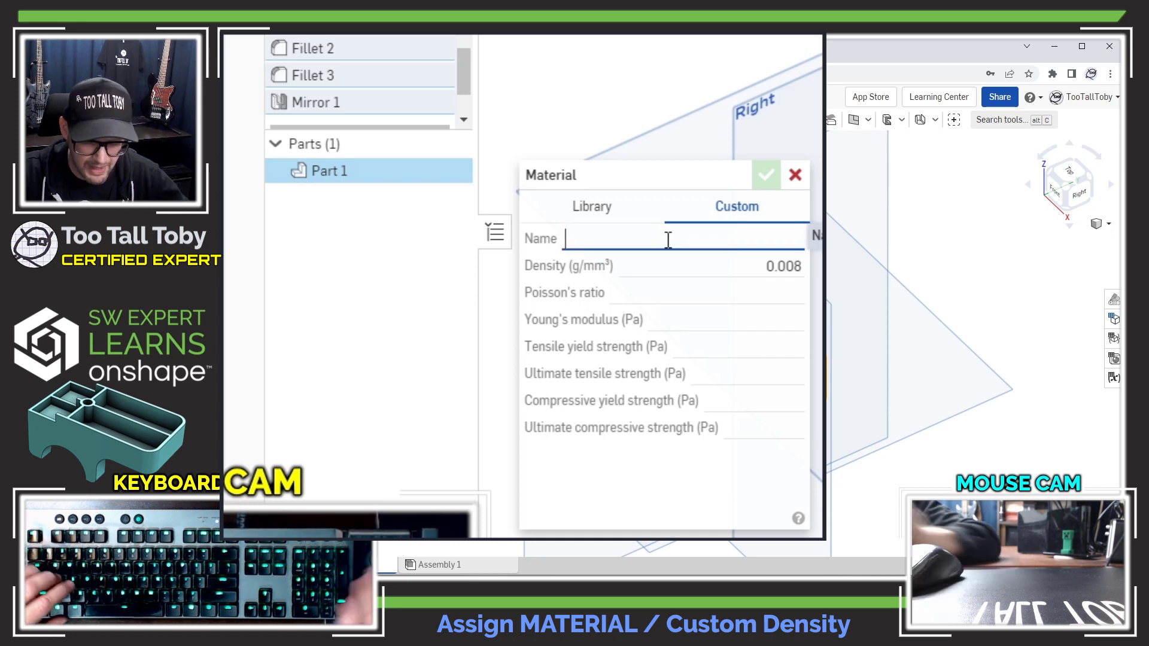
pyautogui.write('TTT-')
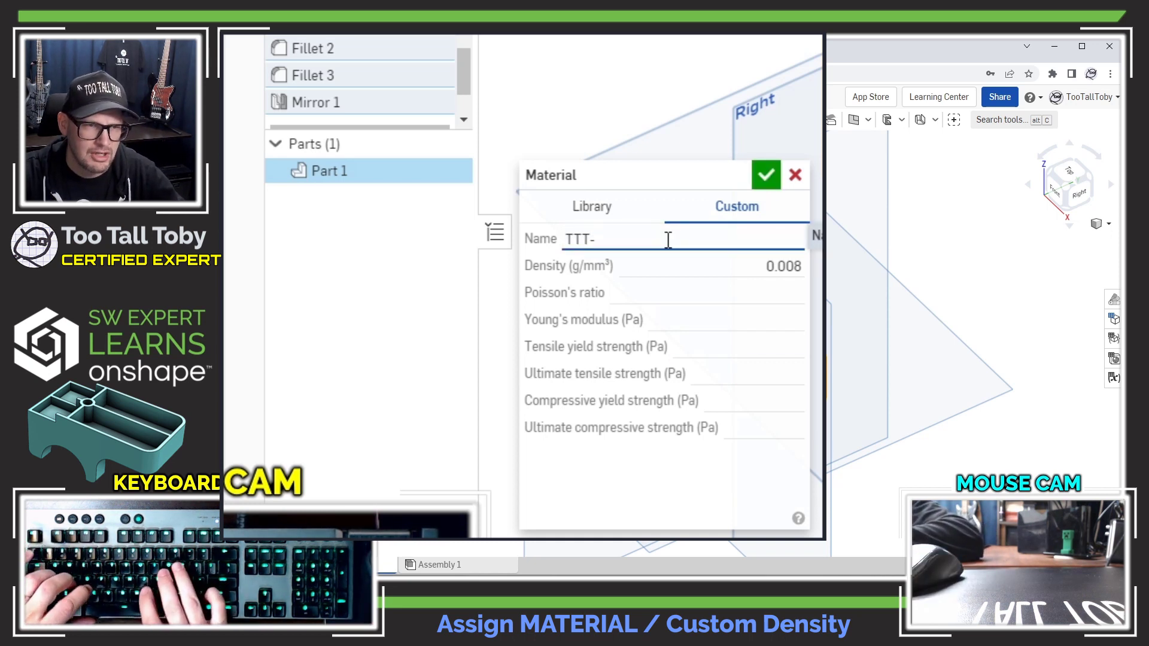
pyautogui.write('PLAIN CARBON STEEL')
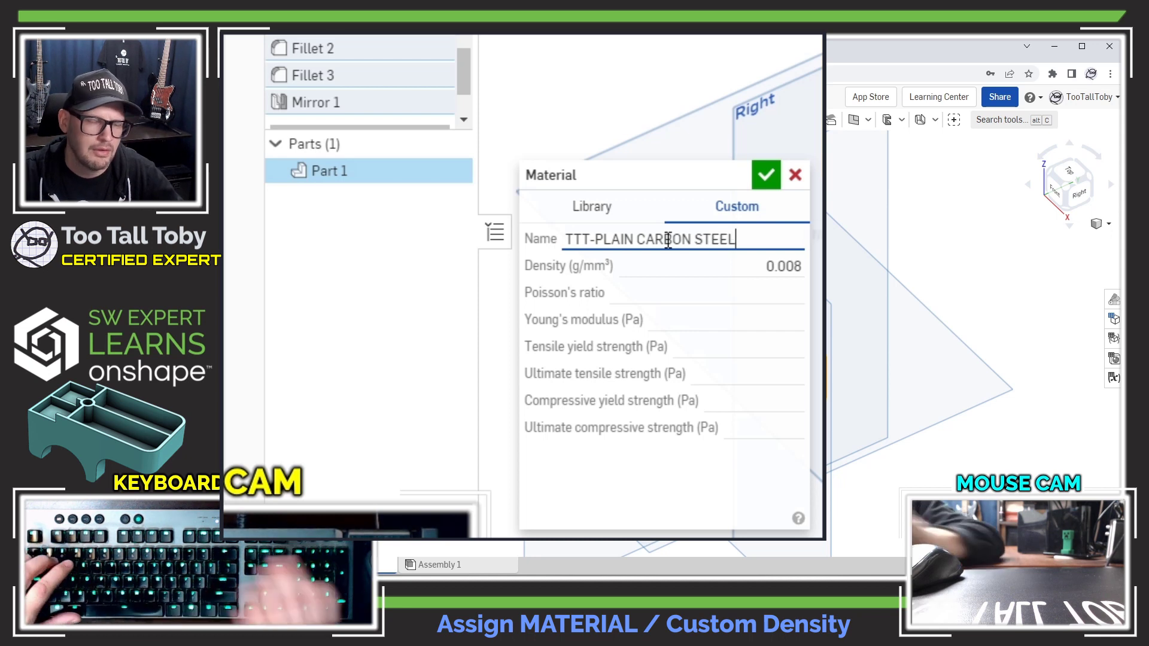
pyautogui.press('Tab')
pyautogui.hotkey('shift', 'Tab')
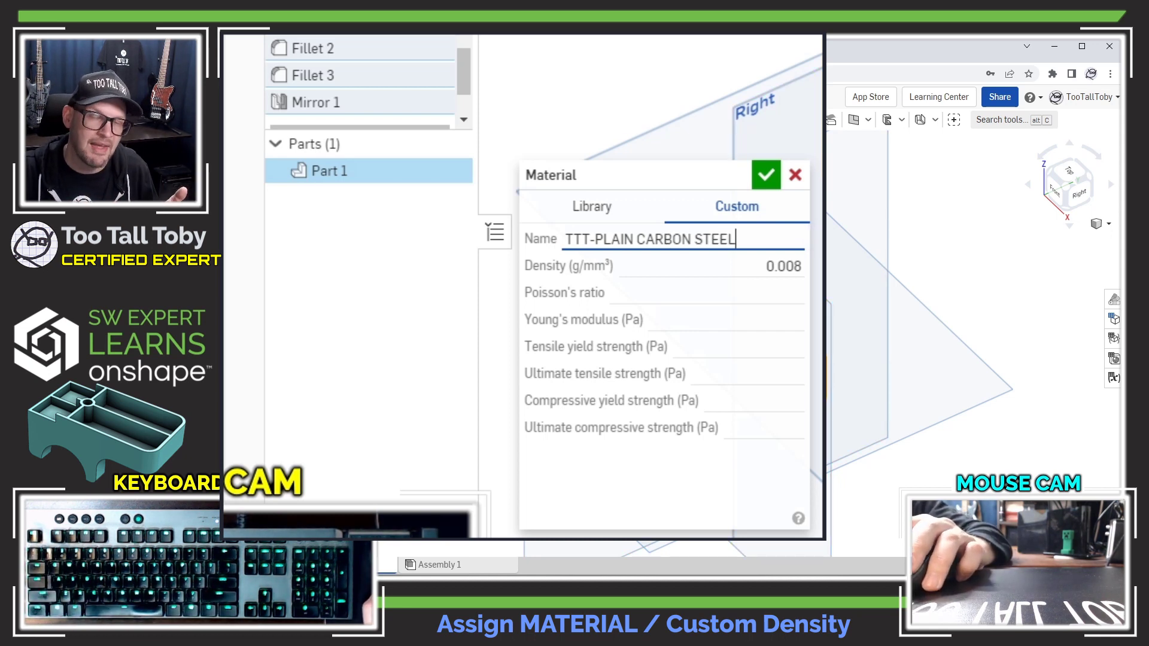
# Apply the custom material to Part 1, measure the part's mass properties and close the read-out
pyautogui.click(765, 175)
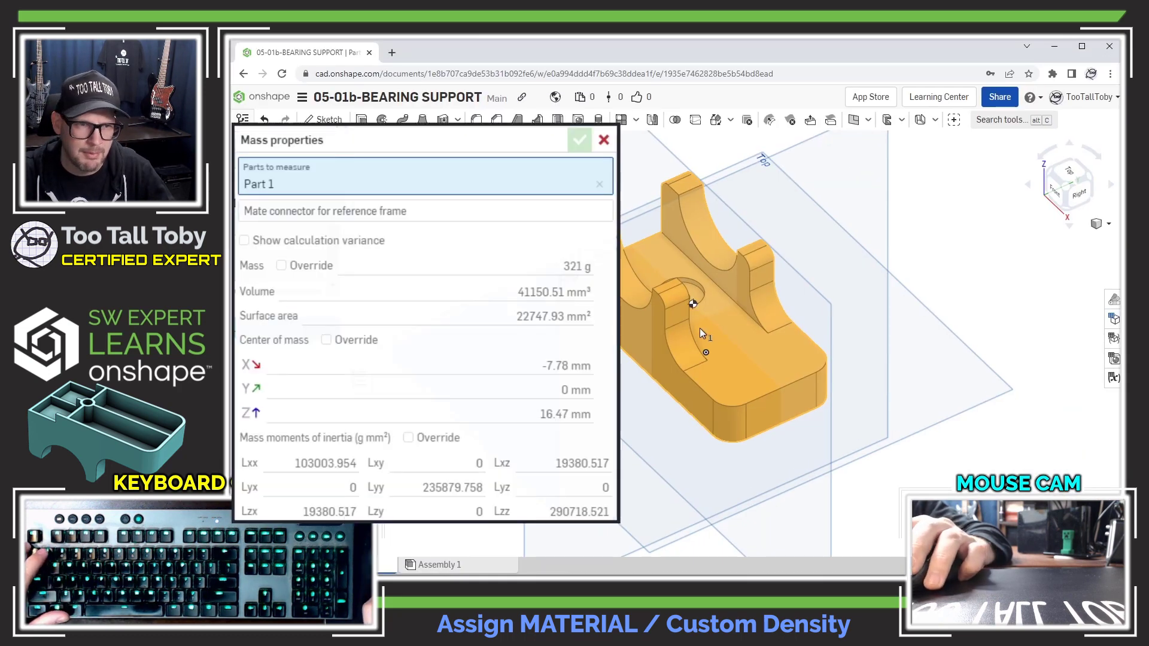
pyautogui.click(699, 328)
pyautogui.click(644, 262)
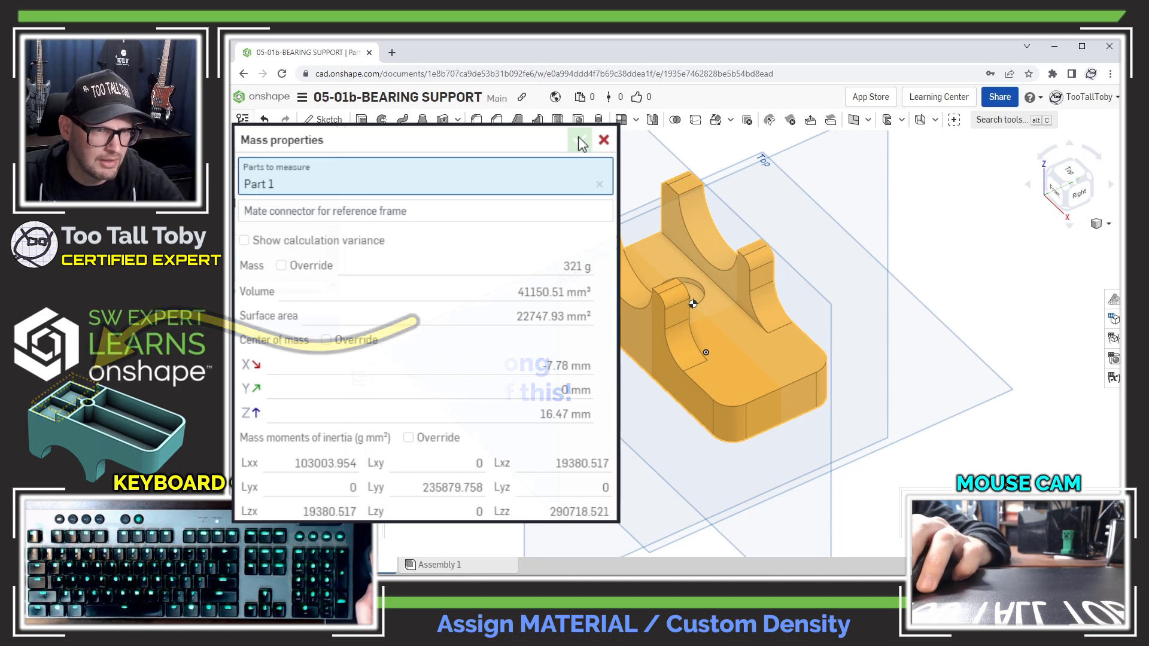
pyautogui.click(540, 175)
# Roll the feature history forward to the end, past Extrude 2, and view the part from its open pocket side
pyautogui.moveTo(542, 365)
pyautogui.mouseDown(button='right')
pyautogui.moveTo(534, 380)
pyautogui.moveTo(546, 370)
pyautogui.mouseUp(button='right')
pyautogui.moveTo(320, 354); pyautogui.dragTo(326, 380)
pyautogui.moveTo(455, 335); pyautogui.dragTo(551, 213, button='right')
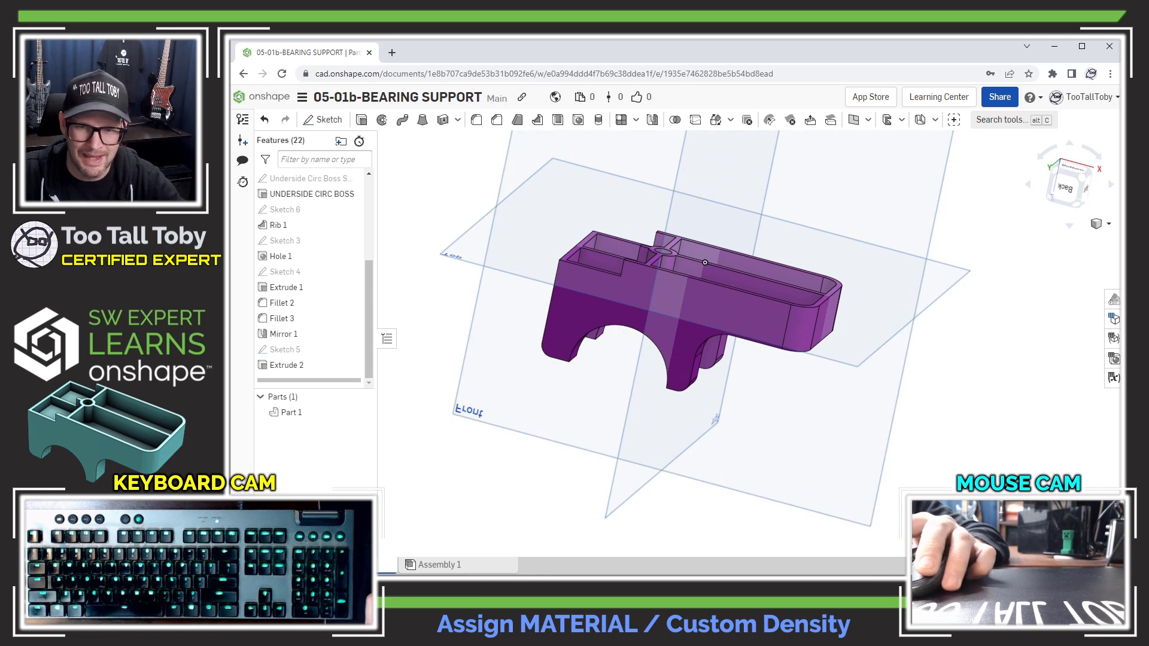
# Measure the mass properties of the fully rebuilt Part 1, close the read-out and clear the selection
pyautogui.hotkey('shift', 'm')
pyautogui.click(687, 297)
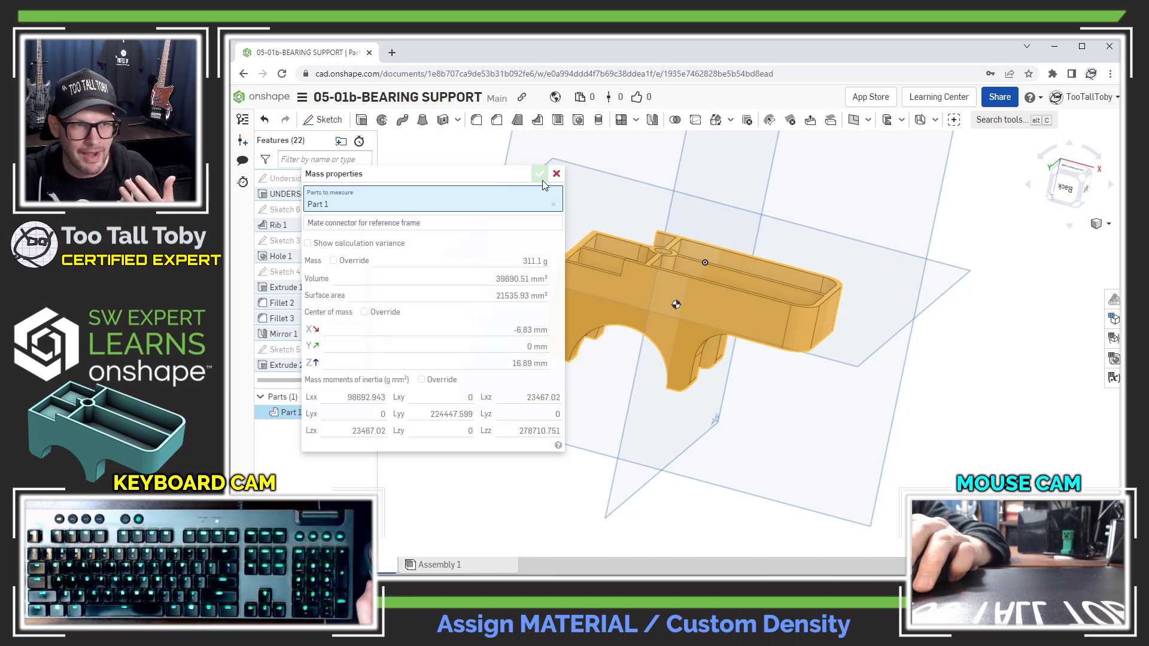
pyautogui.click(560, 176)
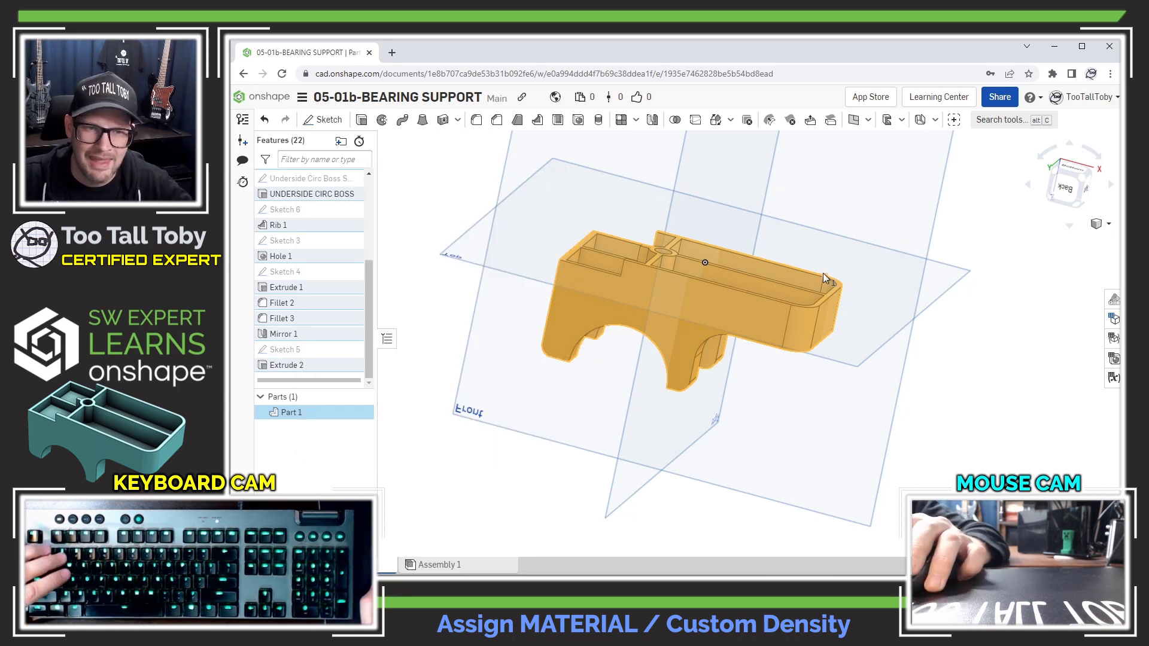
pyautogui.click(1018, 324)
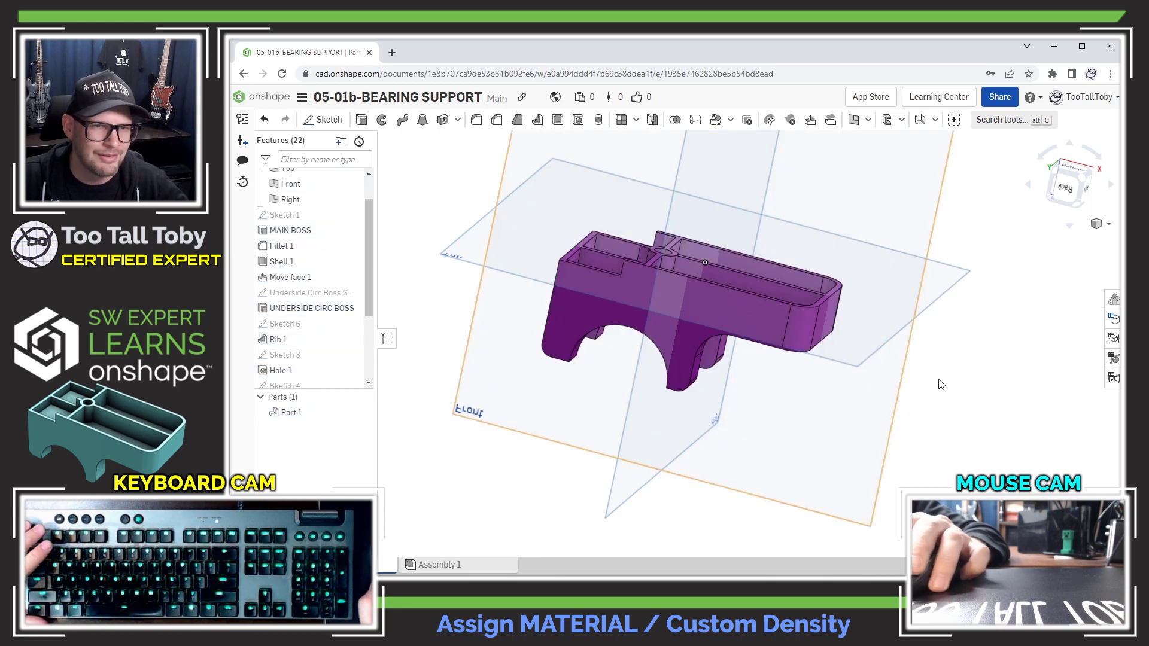